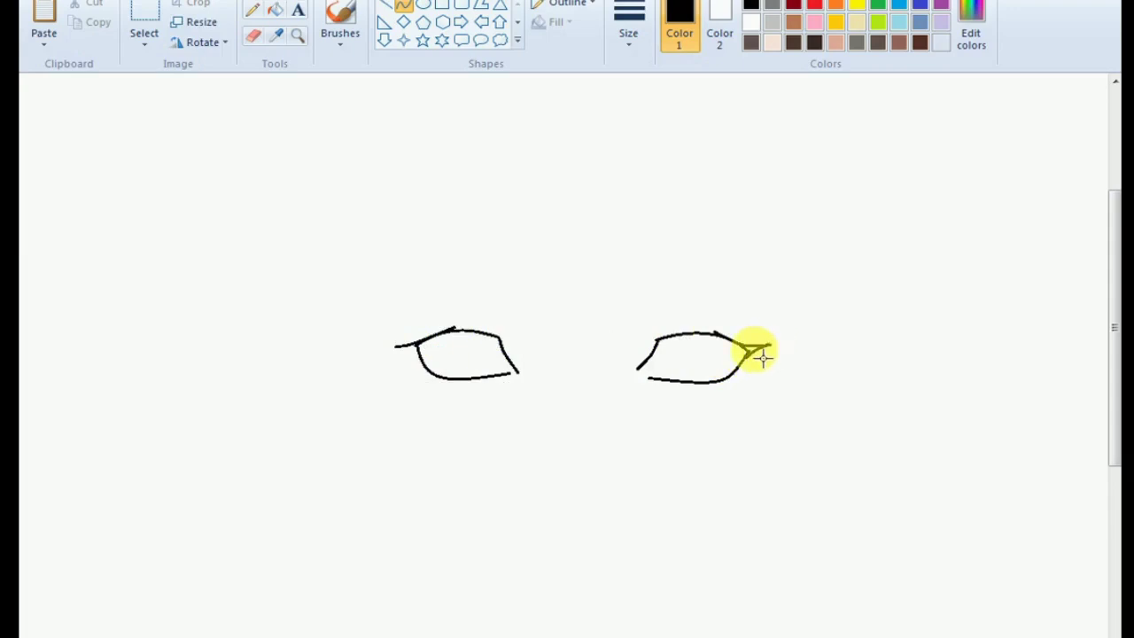
Step: Draw the outer corners, upper eyelid creases and under-eye lines around both eyes with the Curve tool
left_click_drag(674, 311, 636, 335)
left_click_drag(718, 389, 749, 374)
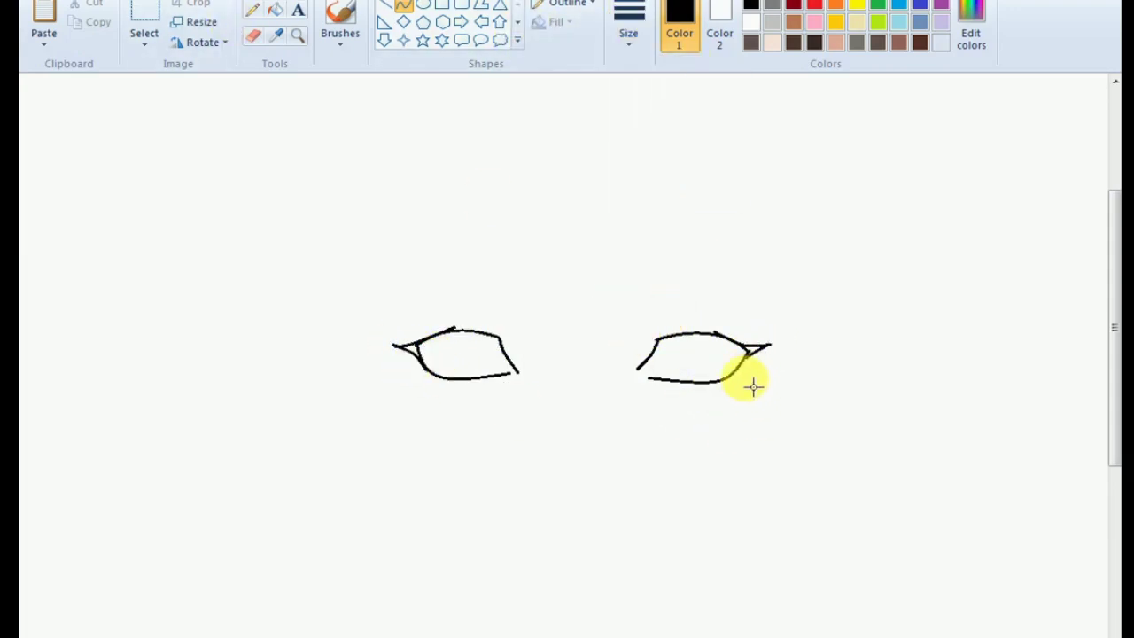
left_click_drag(677, 307, 637, 335)
left_click_drag(475, 311, 523, 336)
left_click_drag(443, 383, 406, 369)
mouse_move(733, 329)
left_mouse_down()
mouse_move(644, 350)
mouse_move(692, 346)
left_mouse_up()
left_click_drag(518, 330, 422, 326)
Step: Choose a line thickness, draw the curved nose bridge line between the eyes and add an eyebrow above each eye
left_click(628, 35)
left_click(628, 71)
left_click_drag(538, 312, 569, 372)
left_click(562, 336)
left_click_drag(639, 297, 732, 298)
right_click(638, 303)
key("Escape")
mouse_move(439, 285)
left_mouse_down()
mouse_move(545, 291)
mouse_move(532, 295)
left_mouse_up()
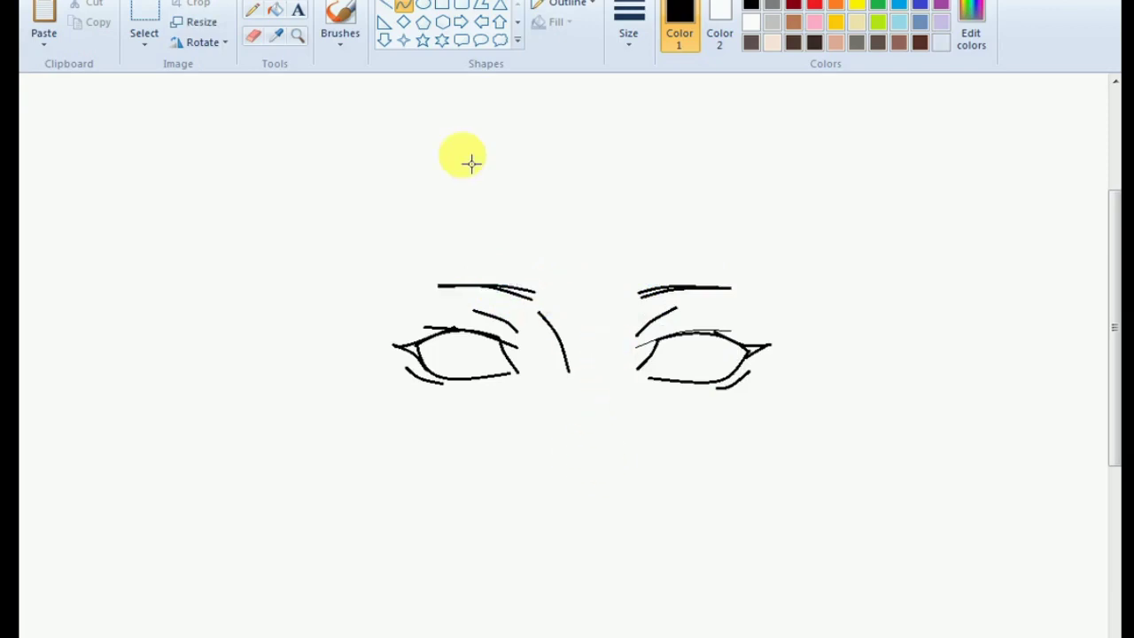
Step: Draw two small curved nostrils below the nose bridge and the pointed corners of the mouth beneath them
left_click_drag(585, 461, 605, 467)
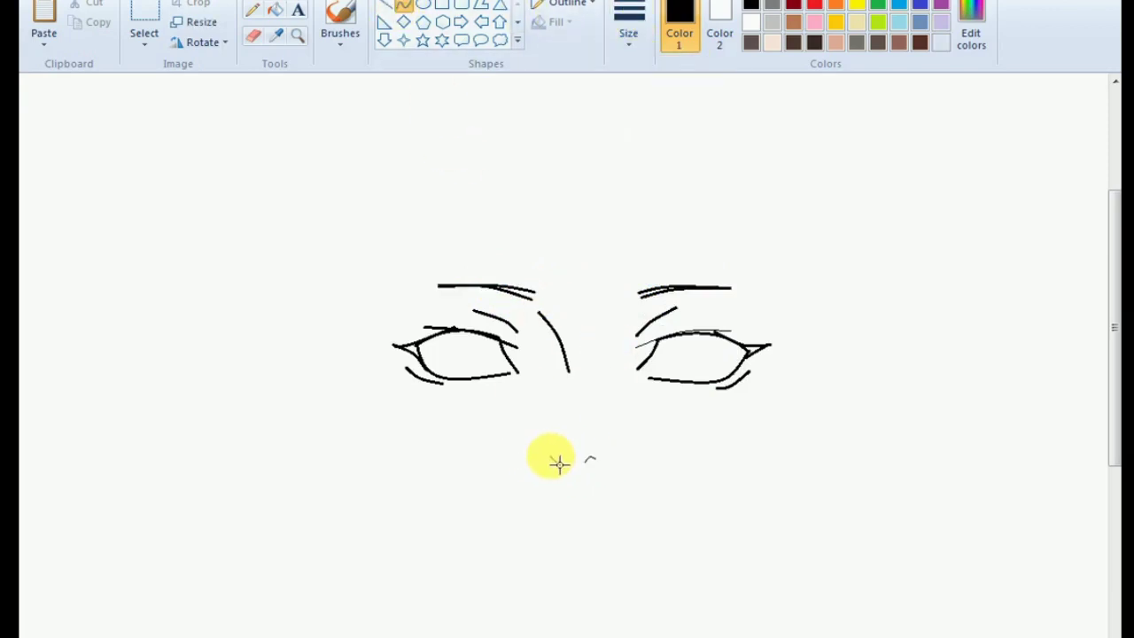
key("ctrl+z")
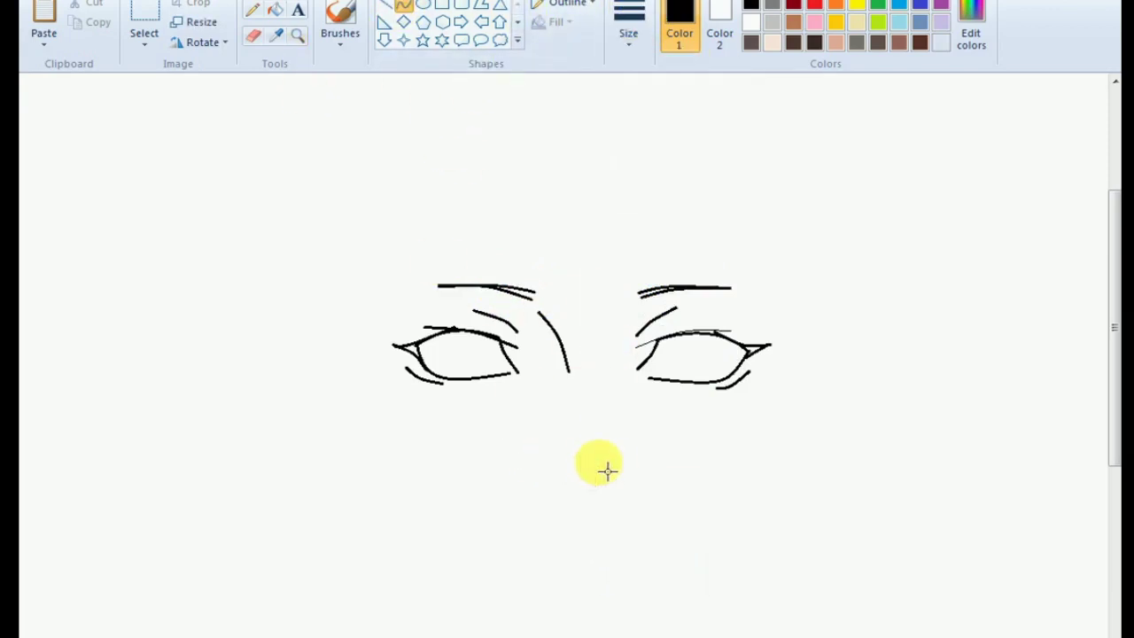
left_click(567, 420)
left_click_drag(578, 456, 601, 450)
left_click_drag(528, 460, 509, 438)
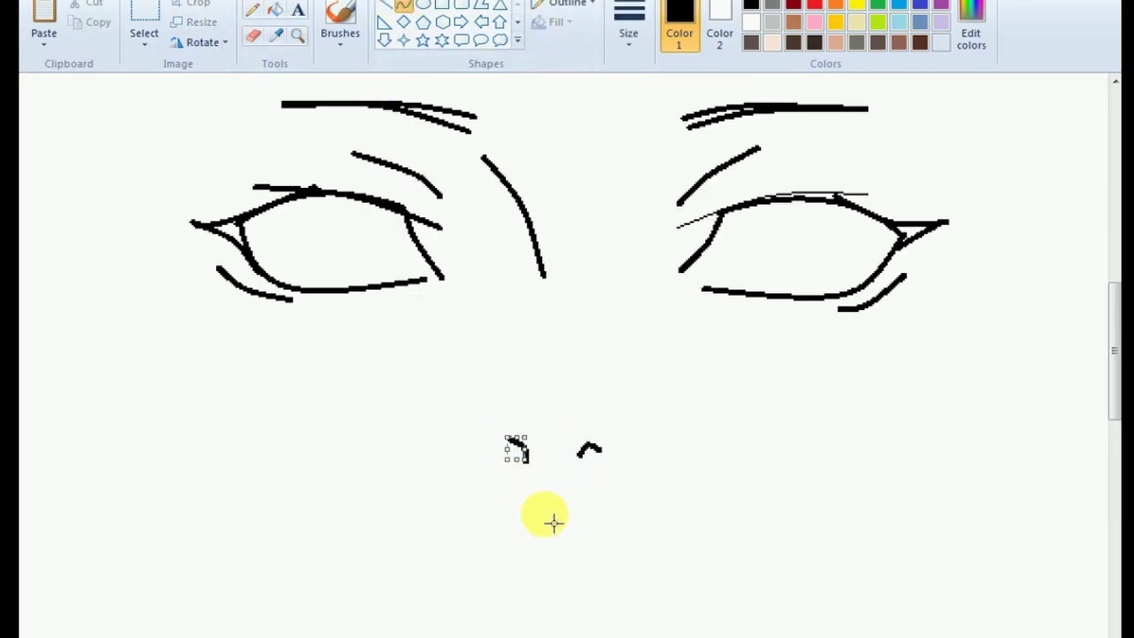
mouse_move(664, 629)
left_mouse_down()
mouse_move(455, 627)
mouse_move(490, 505)
left_mouse_up()
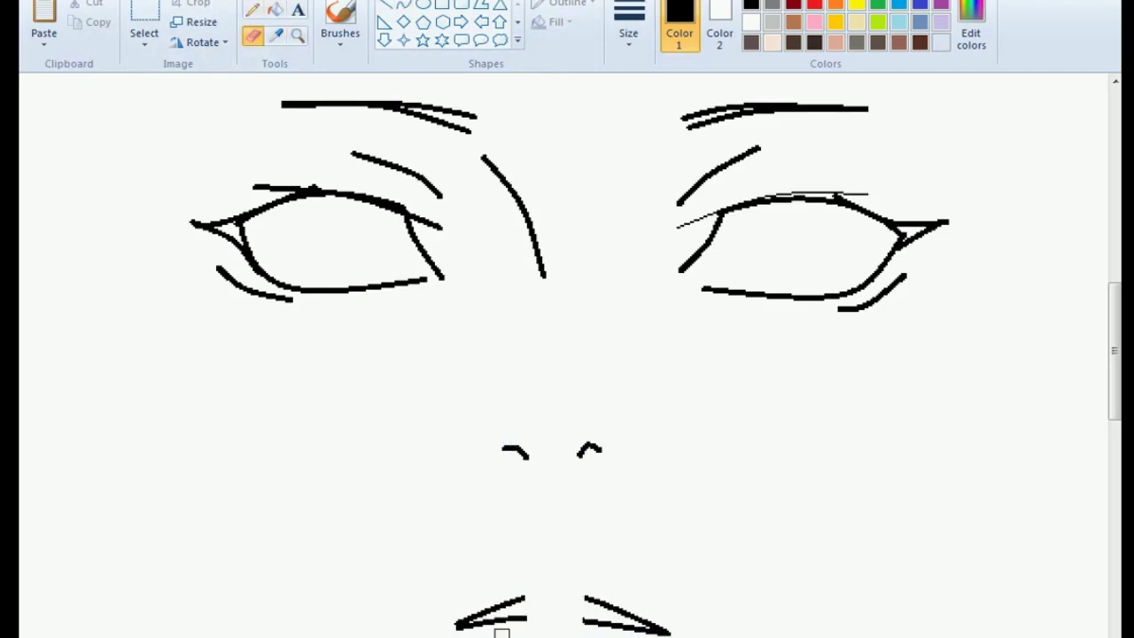
Step: Draw the central fringe strands as long curves from the forehead toward the nose bridge, using a chosen line thickness
left_click(297, 35)
left_click(450, 186)
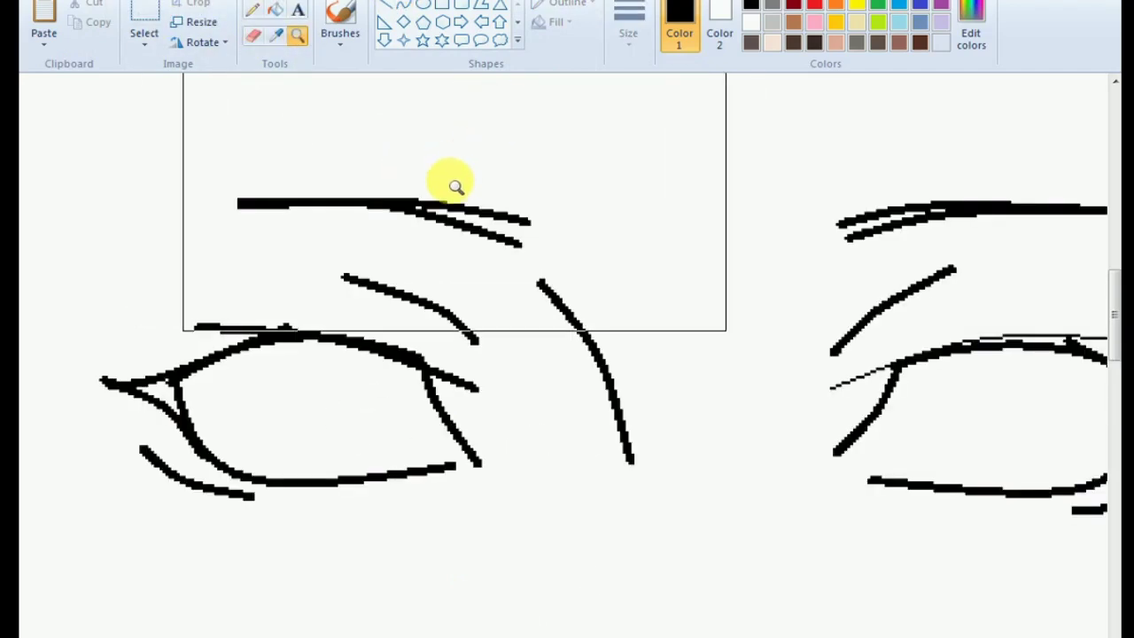
right_click(296, 157)
right_click(417, 321)
left_click(527, 246)
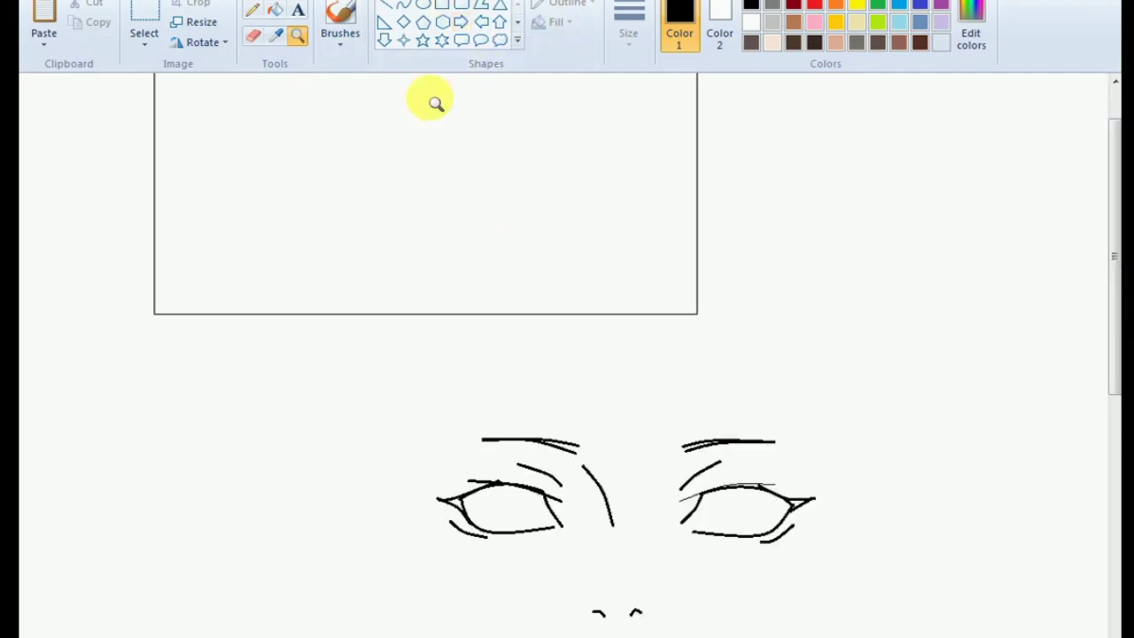
left_click(404, 5)
left_click(629, 27)
left_click(651, 122)
mouse_move(705, 299)
left_mouse_down()
mouse_move(576, 570)
mouse_move(643, 273)
mouse_move(576, 567)
mouse_move(763, 485)
left_mouse_up()
left_click(642, 271)
left_click(637, 426)
left_click(714, 331)
Step: Add long thin fringe strands over the inner corner of the left eye and across the right eye
left_click_drag(564, 326, 537, 608)
left_click_drag(638, 359, 540, 567)
left_click_drag(753, 348, 769, 487)
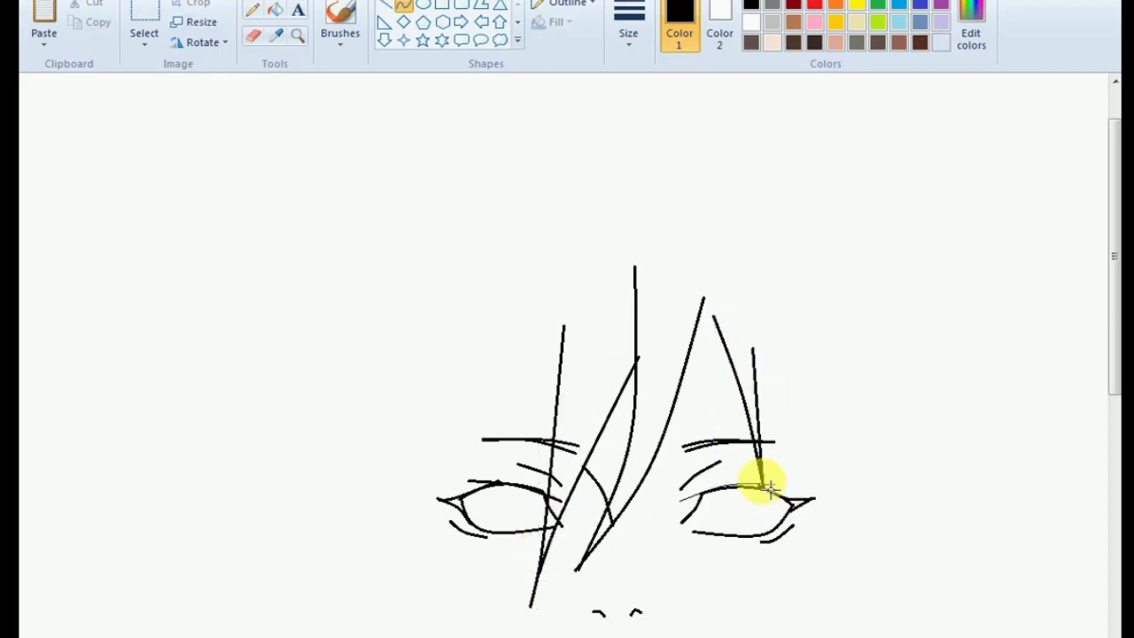
left_click(795, 473)
left_click(772, 382)
Step: Draw a pointed fringe strand across the left eye and narrow strands over the outer corner of the right eye
left_click_drag(558, 394, 368, 612)
left_click(511, 355)
left_click(400, 506)
left_click_drag(794, 344, 794, 486)
mouse_move(817, 390)
left_mouse_down()
mouse_move(750, 600)
mouse_move(794, 448)
left_mouse_up()
left_click(805, 373)
left_click(793, 493)
Step: Draw a pointed side strand at the left temple and short pointed strands beside the right cheek
left_click_drag(480, 422, 298, 544)
left_click(304, 537)
left_click(292, 532)
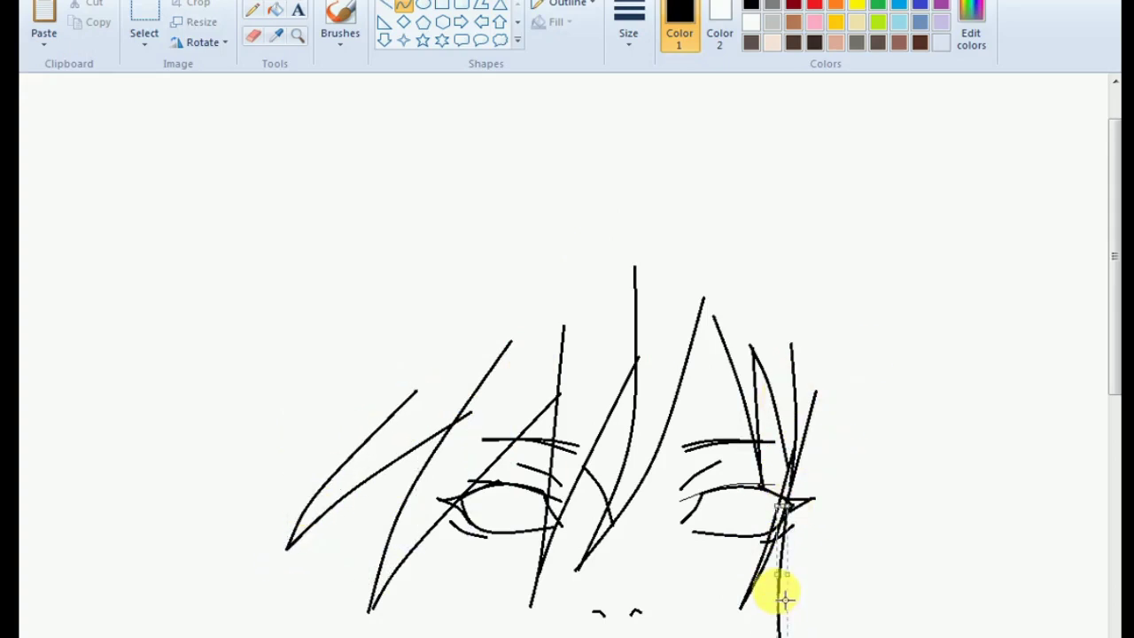
left_click_drag(800, 586, 812, 537)
mouse_move(824, 607)
left_mouse_down()
mouse_move(860, 464)
mouse_move(843, 562)
mouse_move(852, 599)
left_mouse_up()
left_click_drag(884, 543, 842, 603)
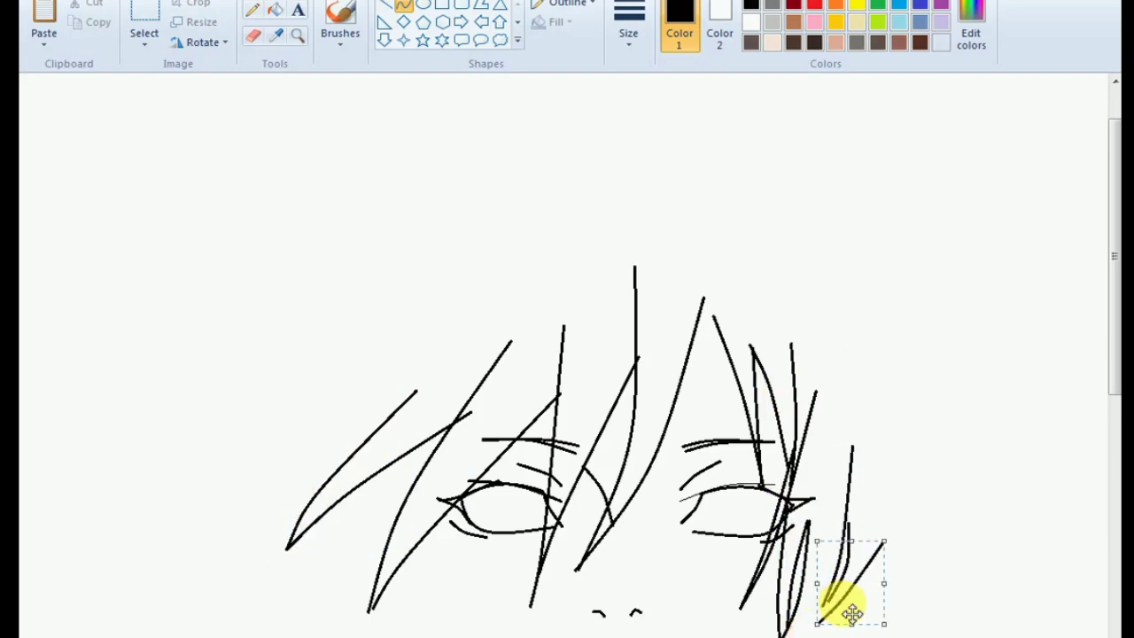
Step: Draw long curved strands sweeping from the top of the head down toward the left temple
mouse_move(625, 213)
left_mouse_down()
mouse_move(427, 434)
mouse_move(486, 324)
mouse_move(516, 317)
left_mouse_up()
right_click(619, 202)
mouse_move(669, 189)
left_mouse_down()
mouse_move(443, 329)
mouse_move(587, 178)
mouse_move(415, 325)
left_mouse_up()
left_click(381, 249)
left_click_drag(476, 258, 469, 263)
mouse_move(364, 392)
left_mouse_down()
mouse_move(371, 448)
mouse_move(312, 425)
mouse_move(380, 372)
mouse_move(356, 310)
left_mouse_up()
Step: Draw a long spiky hair lock reaching outward on the left side of the head and outline the left crown
left_click_drag(478, 263, 192, 398)
left_click_drag(257, 351, 287, 324)
left_click(286, 324)
mouse_move(461, 220)
left_mouse_down()
mouse_move(191, 399)
mouse_move(243, 328)
mouse_move(274, 309)
left_mouse_up()
Step: Draw an arched stray strand on top of the head and smaller pointed strands under the left hair spikes
left_click_drag(398, 92, 640, 164)
mouse_move(523, 89)
left_mouse_down()
mouse_move(562, 91)
mouse_move(633, 157)
mouse_move(461, 101)
mouse_move(587, 95)
left_mouse_up()
left_click_drag(375, 332, 279, 428)
mouse_move(368, 344)
left_mouse_down()
mouse_move(284, 413)
mouse_move(333, 325)
left_mouse_up()
left_click_drag(276, 435, 271, 433)
Step: Outline the right side of the hair from the crown downward, ending in pointed strands beside the right ear area
mouse_move(597, 127)
left_mouse_down()
mouse_move(346, 278)
mouse_move(385, 195)
mouse_move(779, 161)
mouse_move(747, 140)
mouse_move(925, 271)
mouse_move(1026, 465)
left_mouse_up()
mouse_move(953, 373)
left_mouse_down()
mouse_move(926, 334)
mouse_move(987, 417)
mouse_move(962, 395)
mouse_move(942, 595)
left_mouse_up()
left_click_drag(942, 478, 961, 470)
left_click_drag(1114, 337, 1114, 408)
left_click_drag(918, 234, 952, 535)
left_click_drag(895, 386, 949, 531)
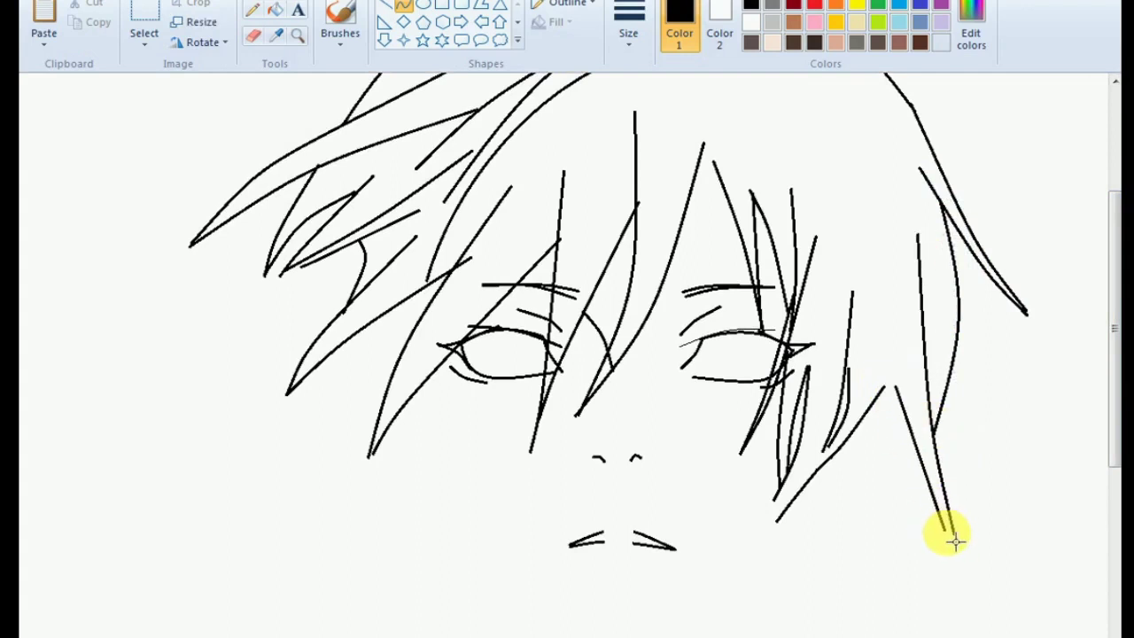
mouse_move(871, 409)
left_mouse_down()
mouse_move(956, 619)
mouse_move(898, 398)
mouse_move(899, 482)
left_mouse_up()
left_click(899, 481)
Step: Draw the face contour along both cheeks, the jaw and the chin, and add an ear on each side
mouse_move(403, 404)
left_mouse_down()
mouse_move(434, 510)
mouse_move(424, 496)
left_mouse_up()
left_click_drag(835, 452, 817, 523)
mouse_move(425, 497)
left_mouse_down()
mouse_move(511, 611)
mouse_move(503, 604)
left_mouse_up()
left_click_drag(1112, 378, 1112, 401)
left_click_drag(816, 476, 725, 578)
mouse_move(503, 558)
left_mouse_down()
mouse_move(575, 615)
mouse_move(594, 615)
left_mouse_up()
left_click_drag(724, 578, 643, 613)
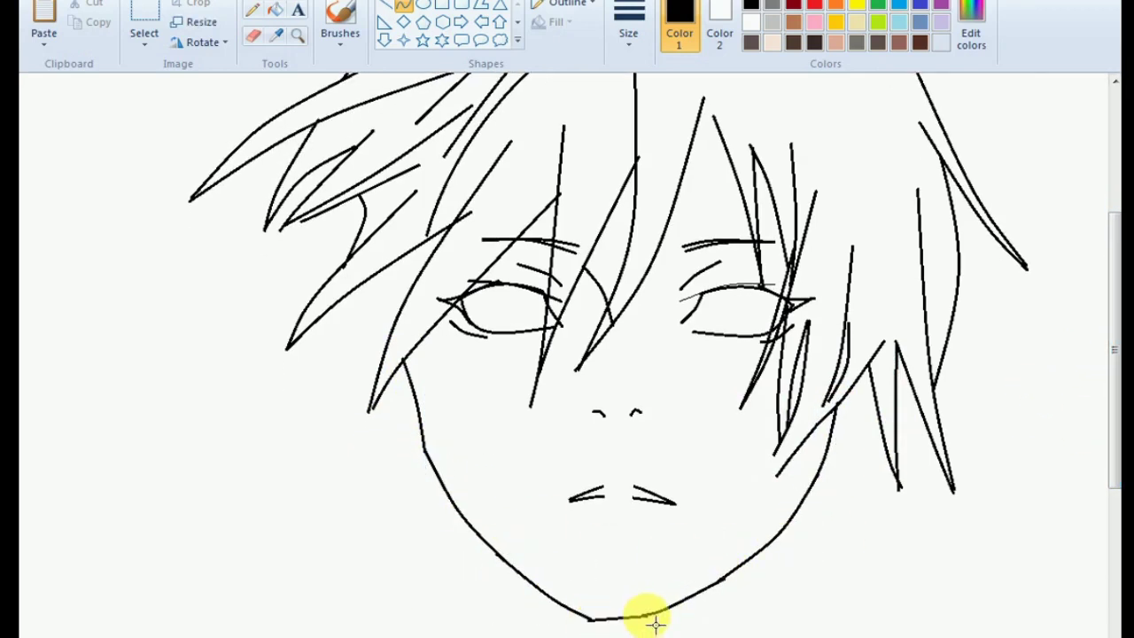
left_click(376, 412)
mouse_move(819, 479)
left_mouse_down()
mouse_move(881, 431)
mouse_move(864, 387)
left_mouse_up()
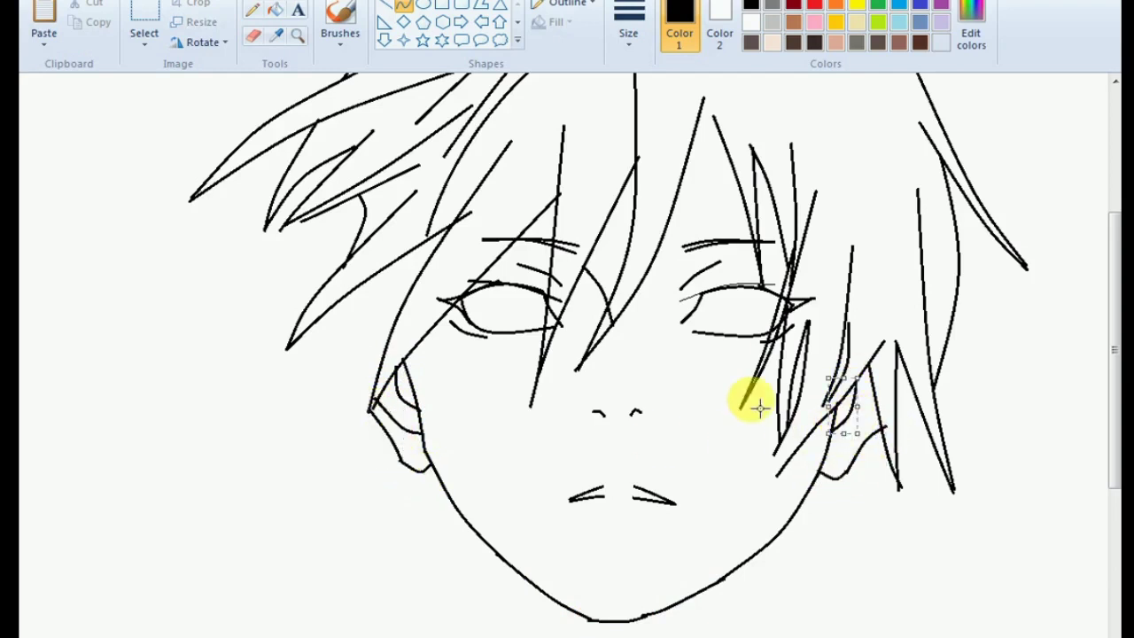
Step: Draw pointed hair strands hanging below the right ear and along the right jawline
left_click_drag(922, 412, 950, 572)
mouse_move(886, 489)
left_mouse_down()
mouse_move(924, 539)
mouse_move(842, 592)
mouse_move(864, 530)
mouse_move(848, 590)
left_mouse_up()
left_click_drag(785, 552, 795, 627)
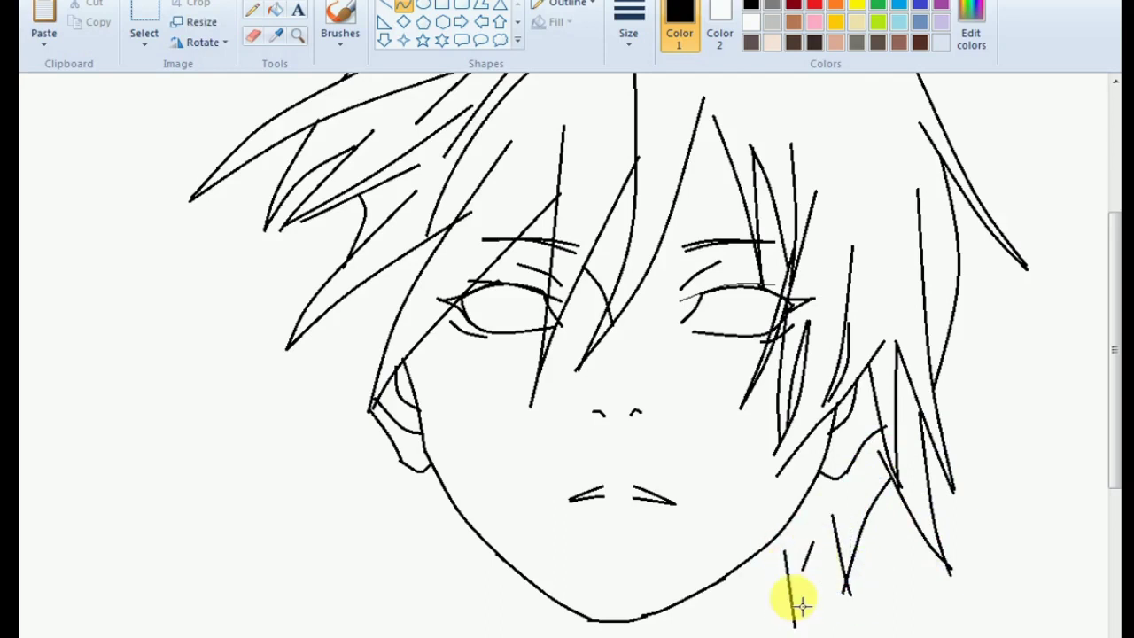
right_click(806, 454)
left_click(797, 600)
mouse_move(835, 520)
left_mouse_down()
mouse_move(733, 633)
mouse_move(771, 537)
left_mouse_up()
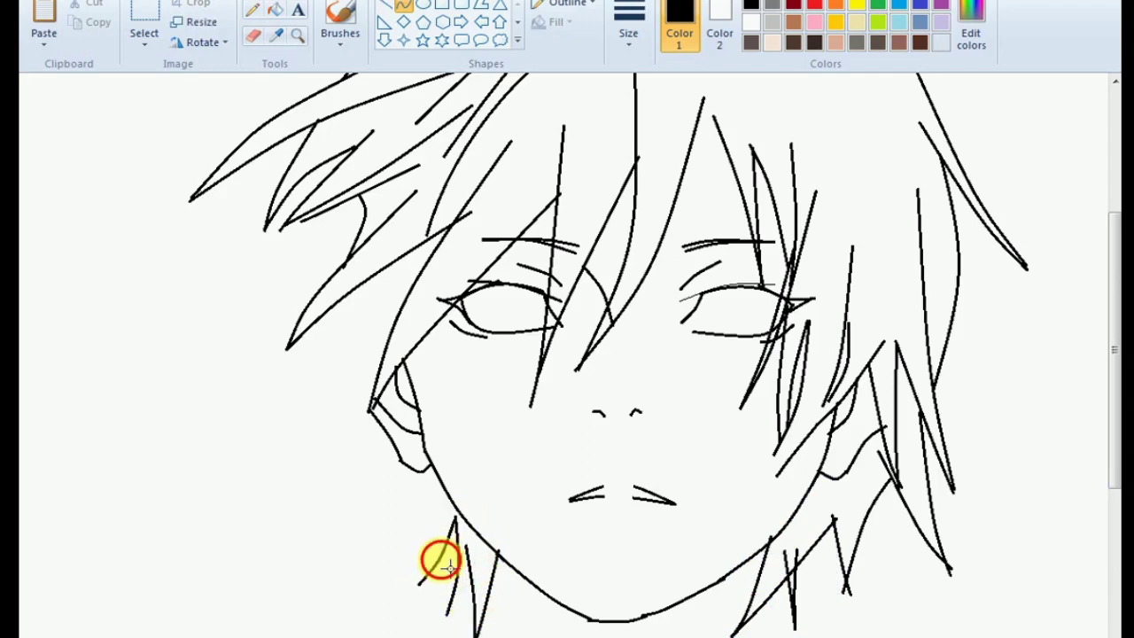
Step: Draw pointed hair strands below the left ear and larger spikes along the left outer side of the hair
left_click_drag(406, 457, 423, 580)
mouse_move(379, 438)
left_mouse_down()
mouse_move(380, 561)
mouse_move(400, 610)
left_mouse_up()
mouse_move(375, 539)
left_mouse_down()
mouse_move(373, 439)
mouse_move(349, 526)
left_mouse_up()
mouse_move(315, 358)
left_mouse_down()
mouse_move(297, 499)
mouse_move(299, 418)
mouse_move(298, 520)
mouse_move(299, 481)
mouse_move(289, 509)
left_mouse_up()
left_click_drag(316, 360, 196, 413)
left_click(292, 298)
left_click_drag(308, 217, 315, 313)
Step: Draw both sides of the neck below the jaw and a slanted inner collar line from the base of each side
left_click_drag(1114, 337, 1115, 196)
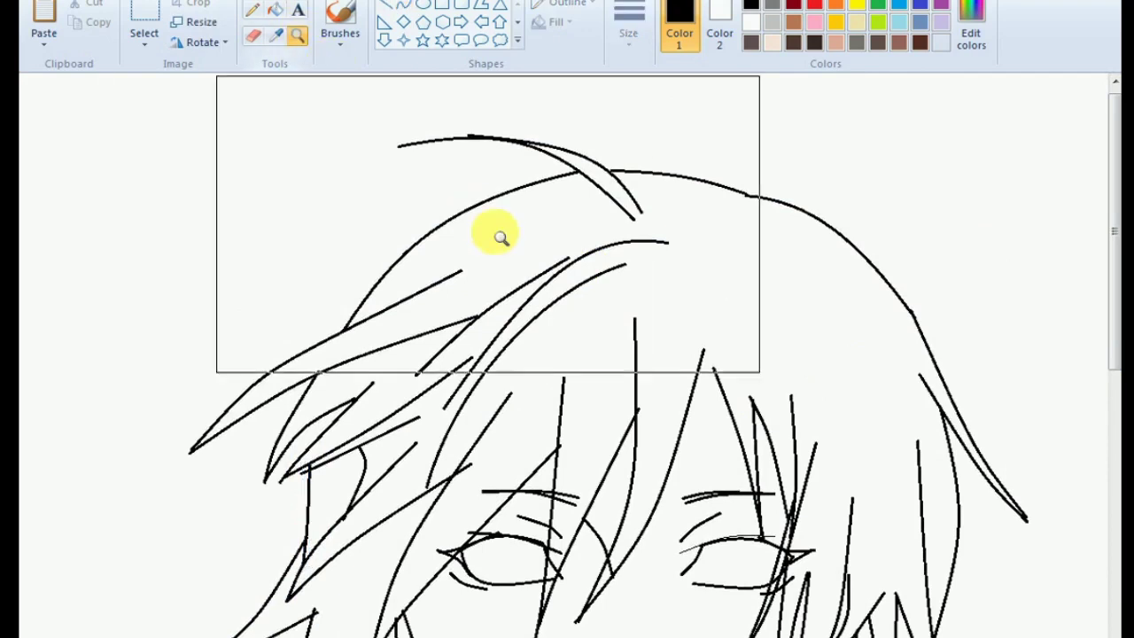
scroll(585, 588, "down", 6)
mouse_move(646, 270)
left_mouse_down()
mouse_move(646, 358)
mouse_move(643, 347)
left_mouse_up()
left_click_drag(387, 216, 392, 360)
left_click_drag(647, 366, 755, 479)
mouse_move(390, 359)
left_mouse_down()
mouse_move(394, 377)
mouse_move(286, 468)
left_mouse_up()
left_click(334, 410)
left_click(335, 410)
Step: Draw the curved shoulder lines sloping outward from the base of the neck on both sides
left_click_drag(648, 362, 783, 445)
left_click(700, 377)
left_click(700, 377)
left_click_drag(392, 355, 289, 387)
left_click_drag(782, 445, 827, 532)
left_click_drag(289, 387, 169, 492)
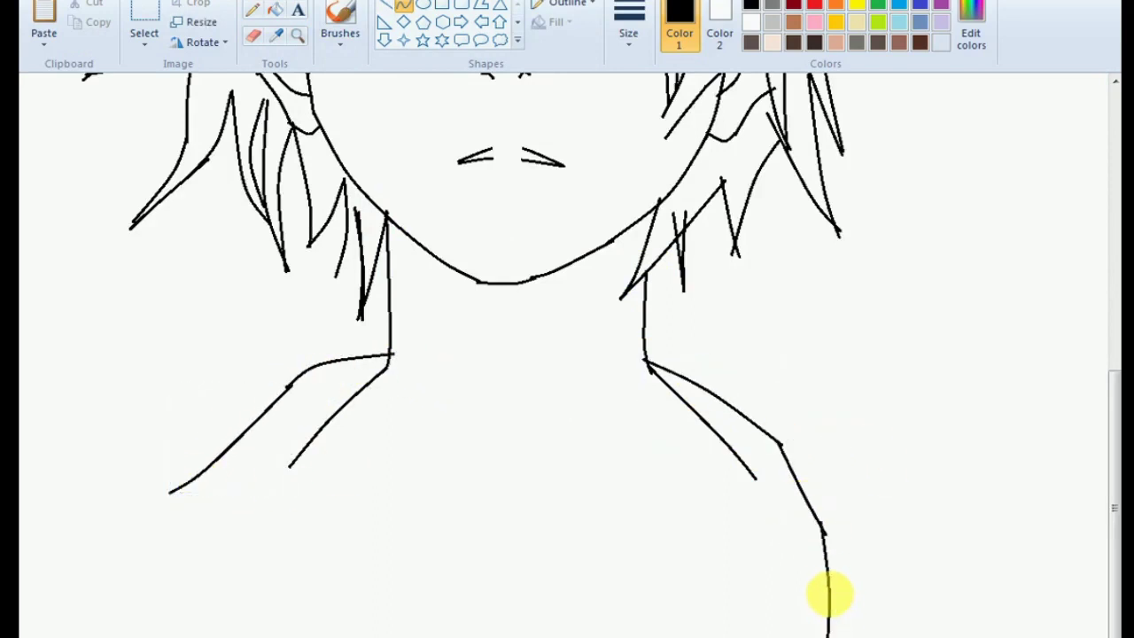
Step: Draw the front edge of the open jacket on the right side and the outer line of the right arm
mouse_move(649, 365)
left_mouse_down()
mouse_move(753, 432)
mouse_move(724, 592)
left_mouse_up()
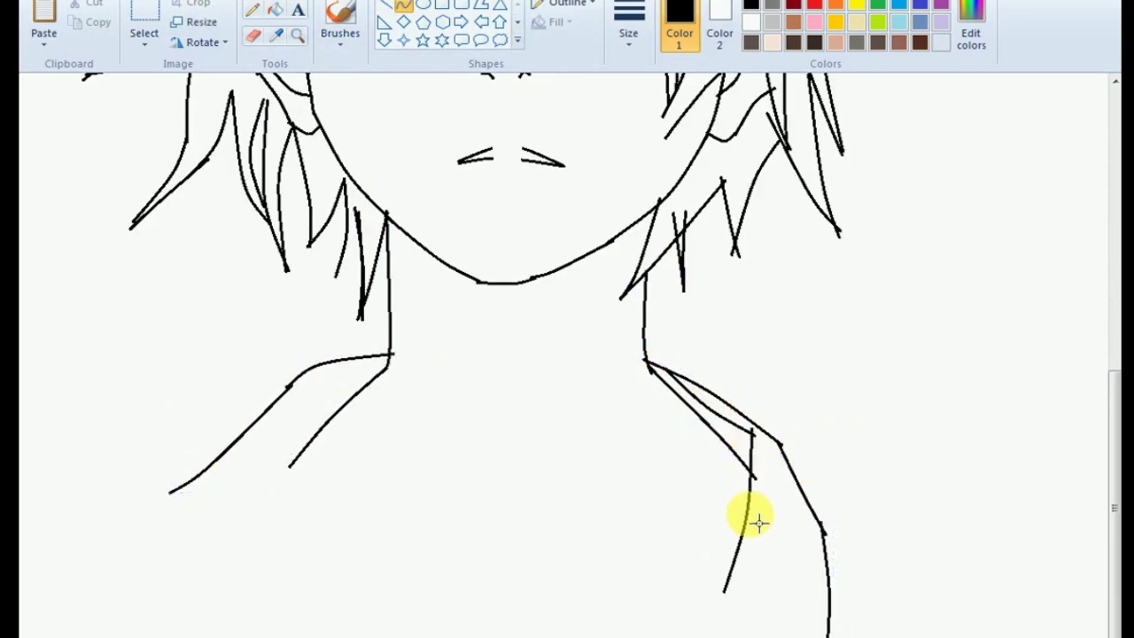
left_click_drag(803, 488, 896, 567)
left_click_drag(1000, 632, 886, 540)
right_click(906, 567)
left_click(1015, 637)
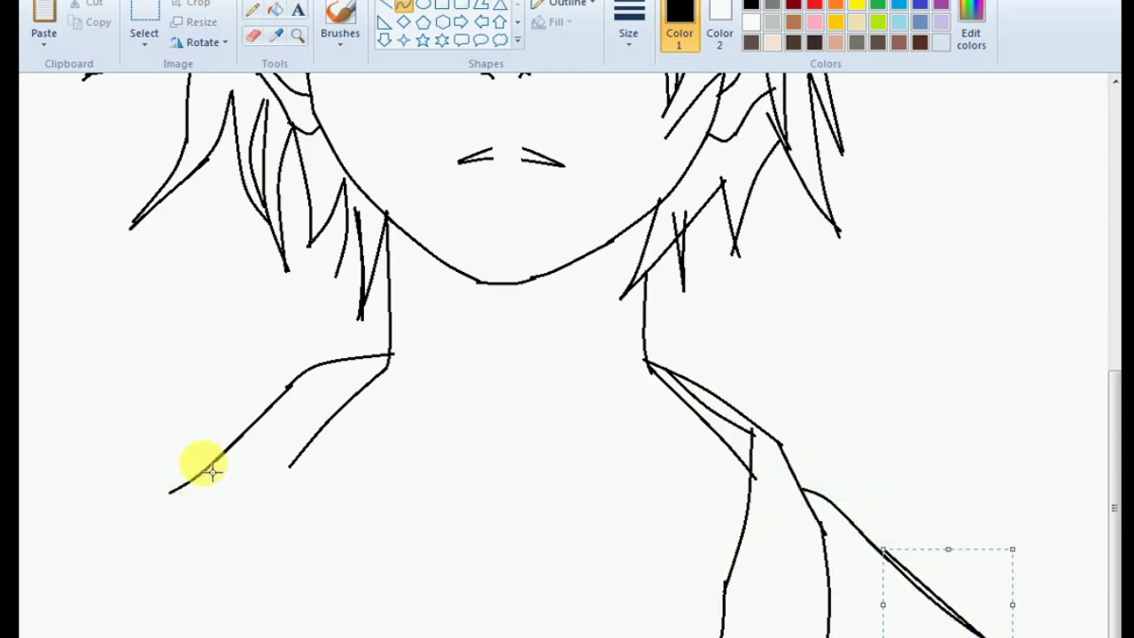
Step: Draw the front edge of the open jacket on the left side and the left arm's outer and inner lines
mouse_move(397, 369)
left_mouse_down()
mouse_move(325, 380)
mouse_move(304, 438)
left_mouse_up()
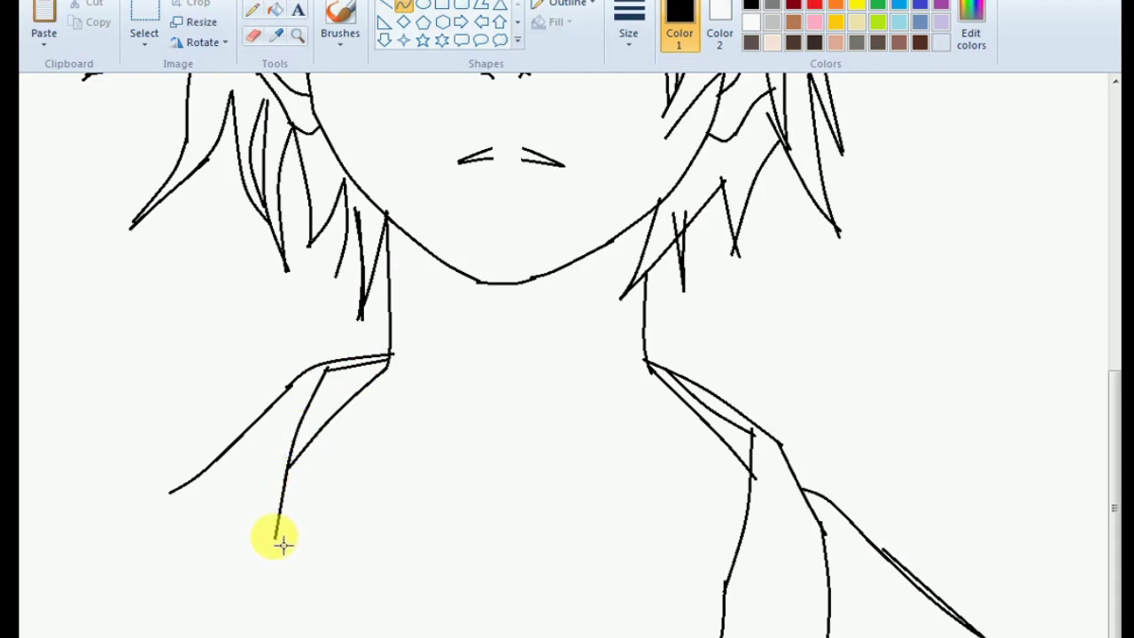
left_click_drag(278, 536, 275, 635)
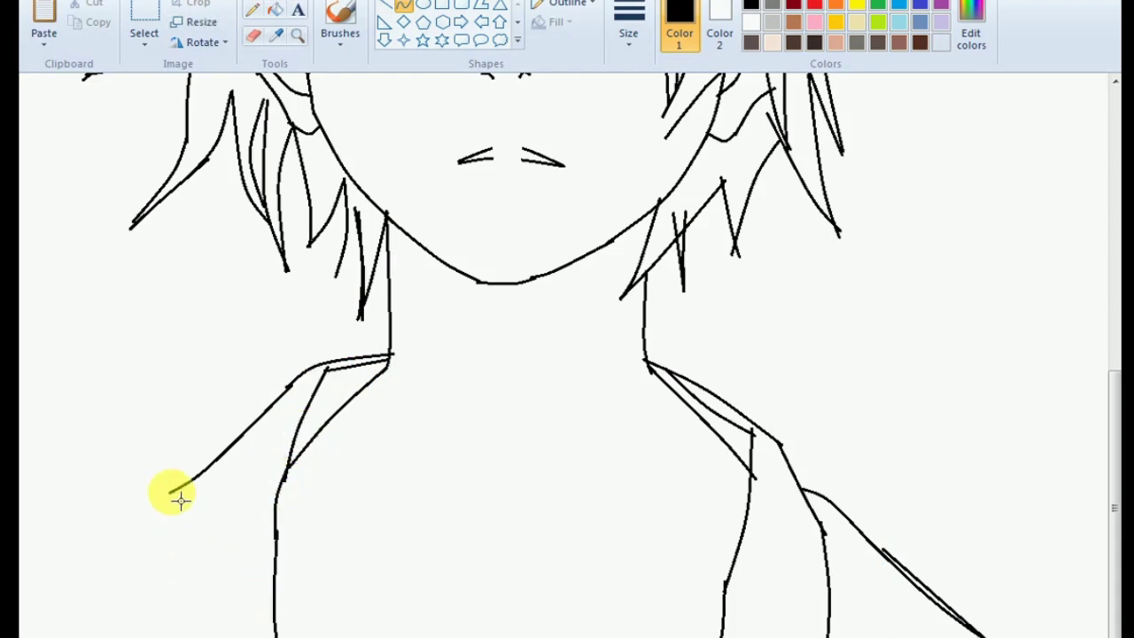
left_click_drag(169, 490, 66, 567)
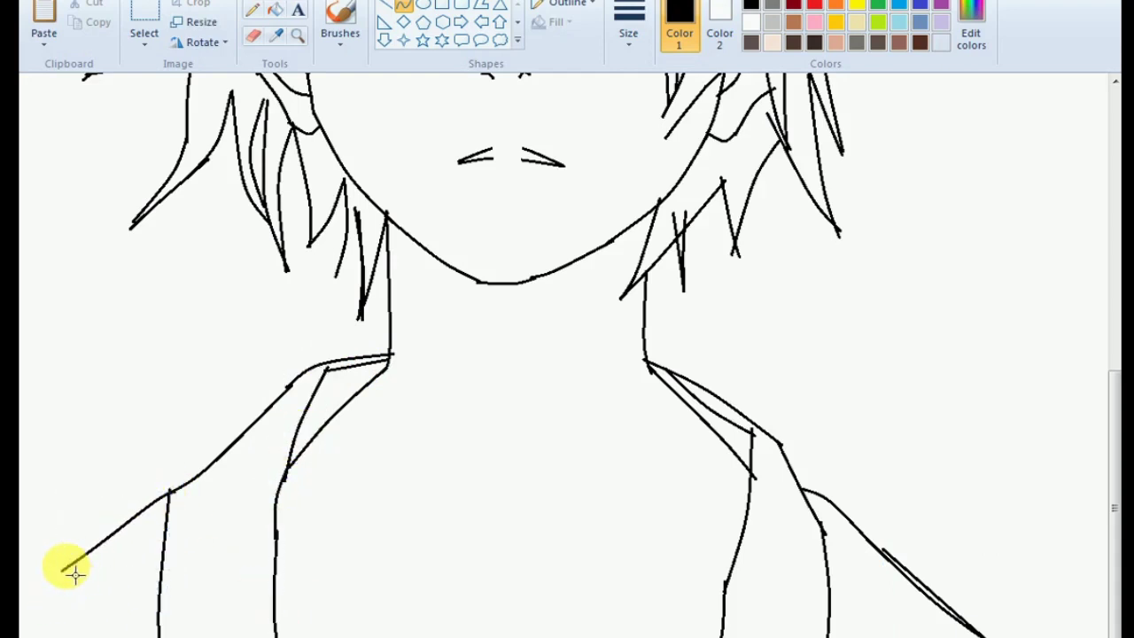
left_click_drag(169, 493, 109, 637)
Step: Draw the neck tendons and the curved chest lines on the bare skin between the jacket edges
left_click_drag(725, 587, 590, 594)
left_click_drag(602, 422, 522, 637)
right_click(518, 590)
left_click_drag(463, 396, 502, 510)
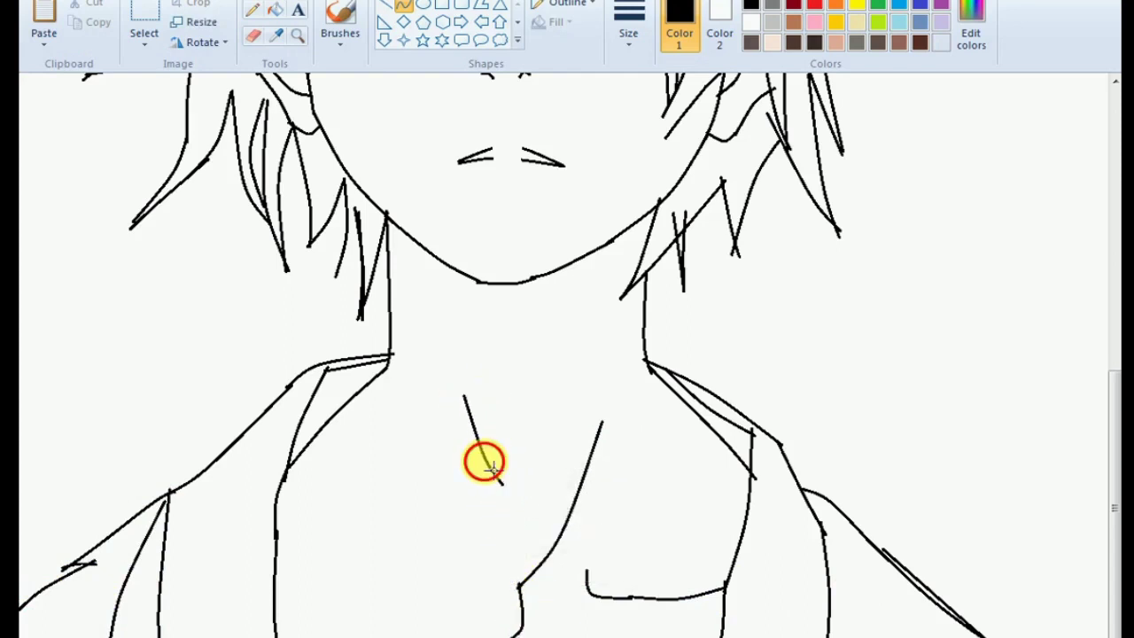
left_click_drag(403, 435, 405, 522)
left_click_drag(462, 625, 329, 591)
Step: Lengthen the side strand over the right cheek and the fringe strands falling across both eyes
left_click_drag(1114, 355, 1109, 328)
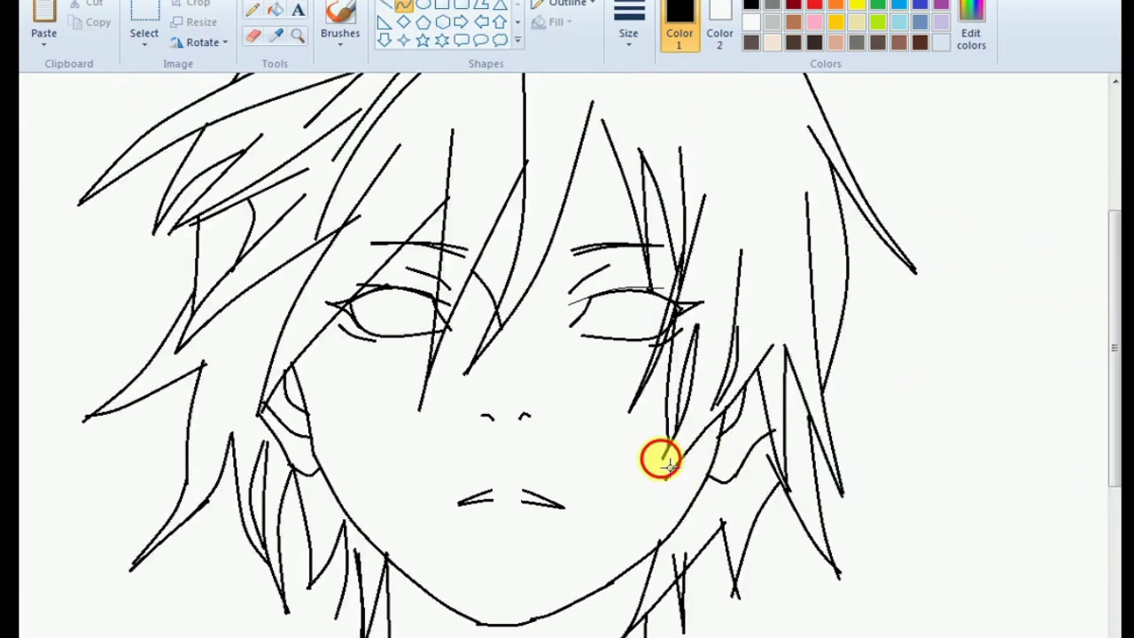
left_click_drag(661, 458, 600, 520)
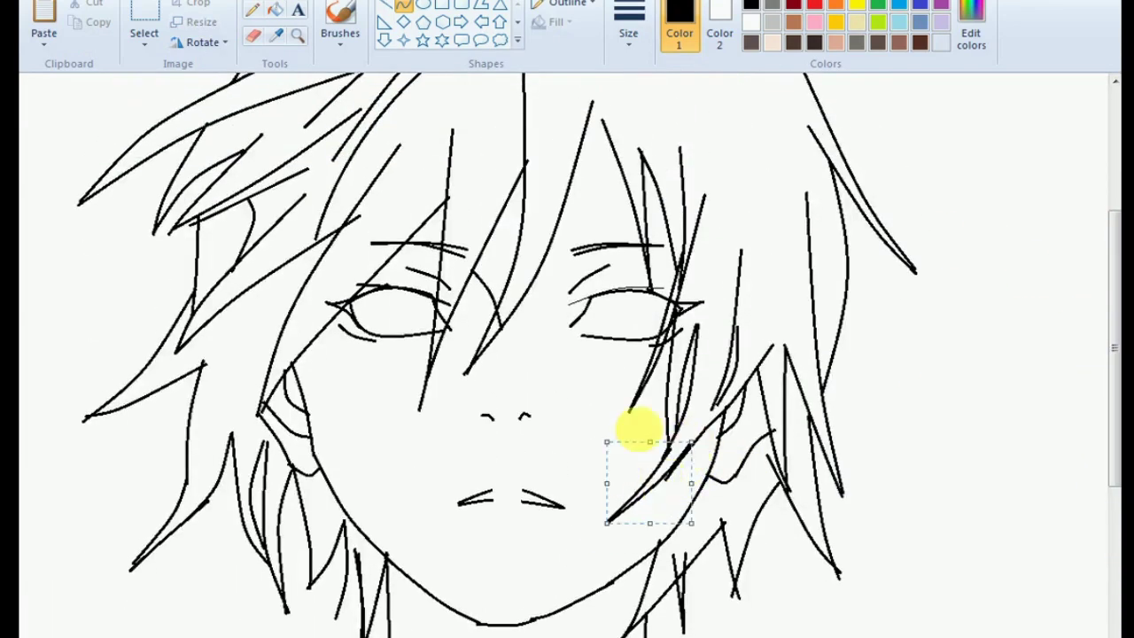
left_click_drag(416, 392, 417, 461)
left_click_drag(418, 323, 461, 248)
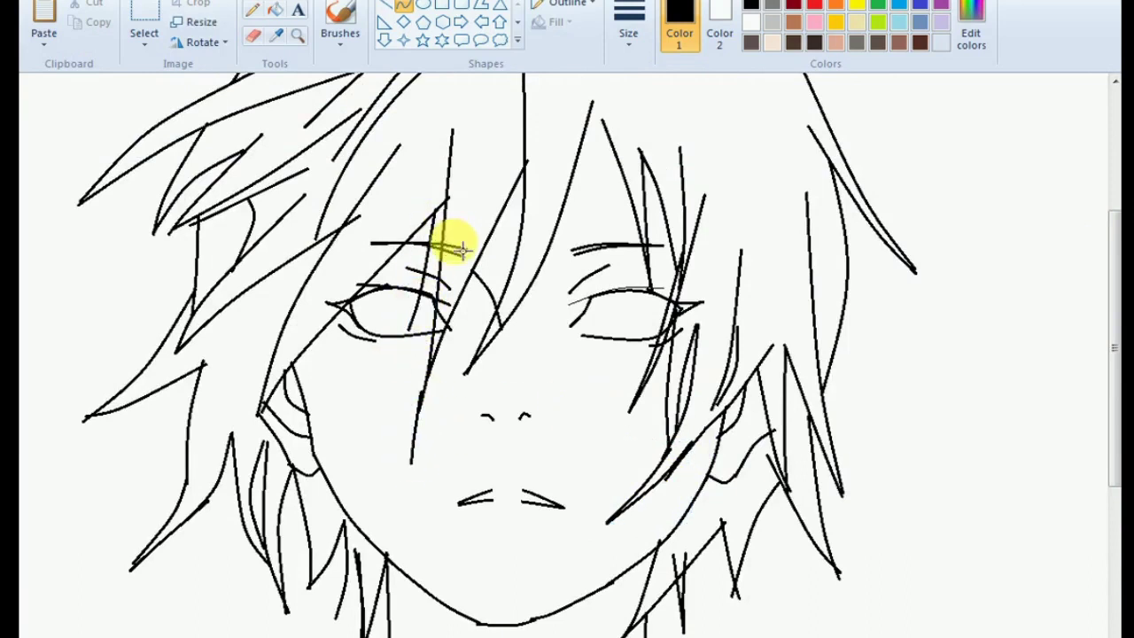
left_click_drag(441, 292, 389, 387)
left_click_drag(643, 384, 611, 434)
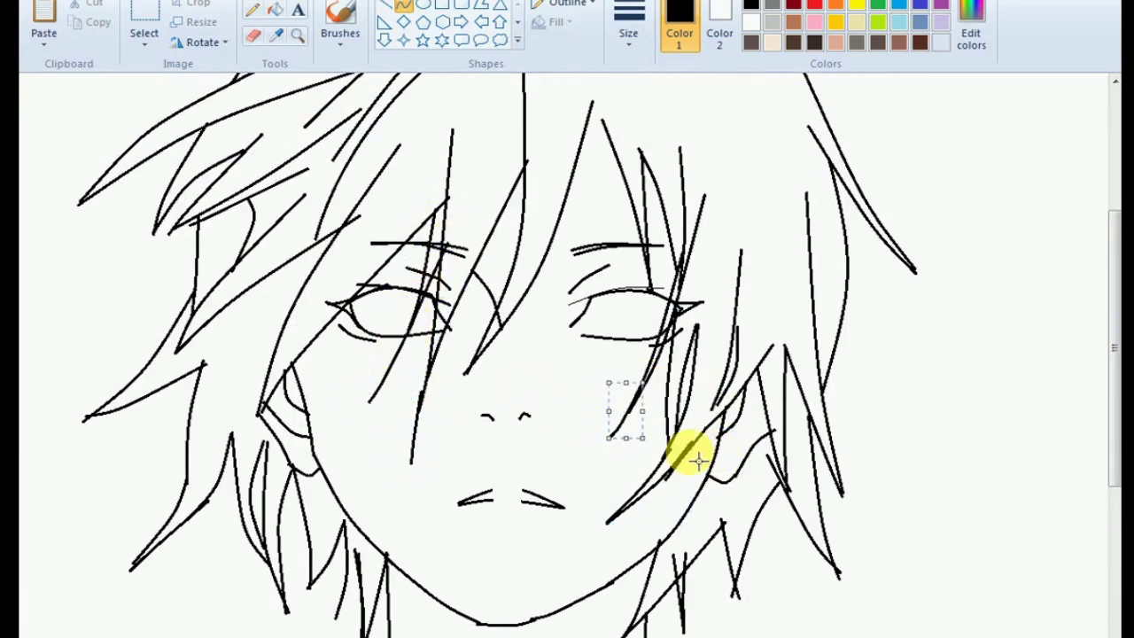
Step: Add thin strands on the right side of the hair and lengthen the tips of the left hair spikes
left_click_drag(842, 215, 871, 388)
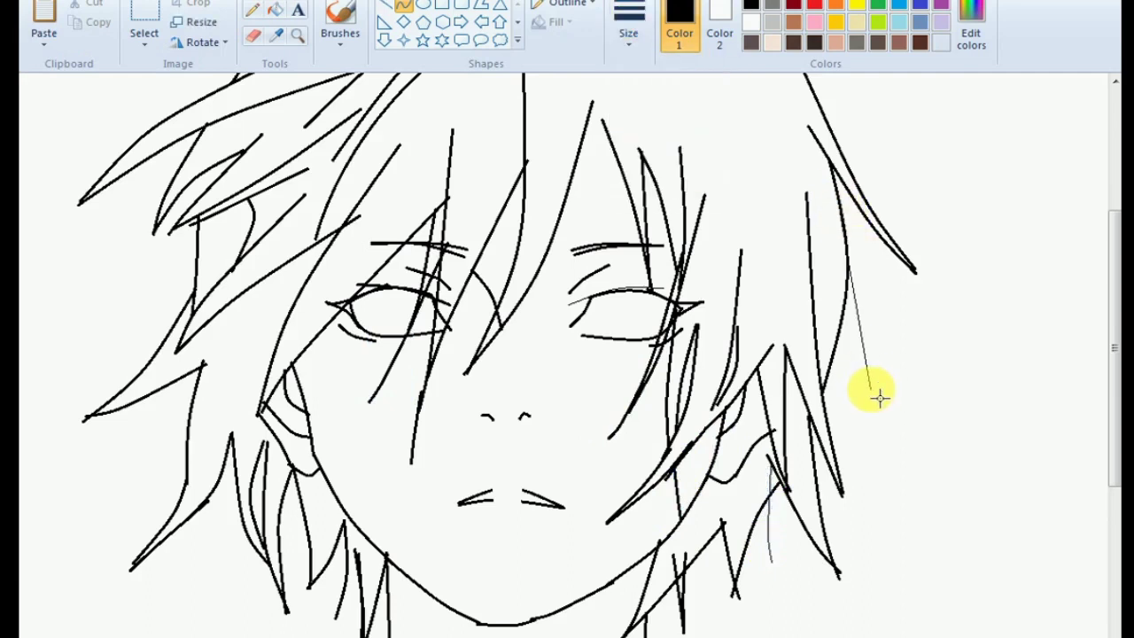
left_click_drag(633, 342, 760, 608)
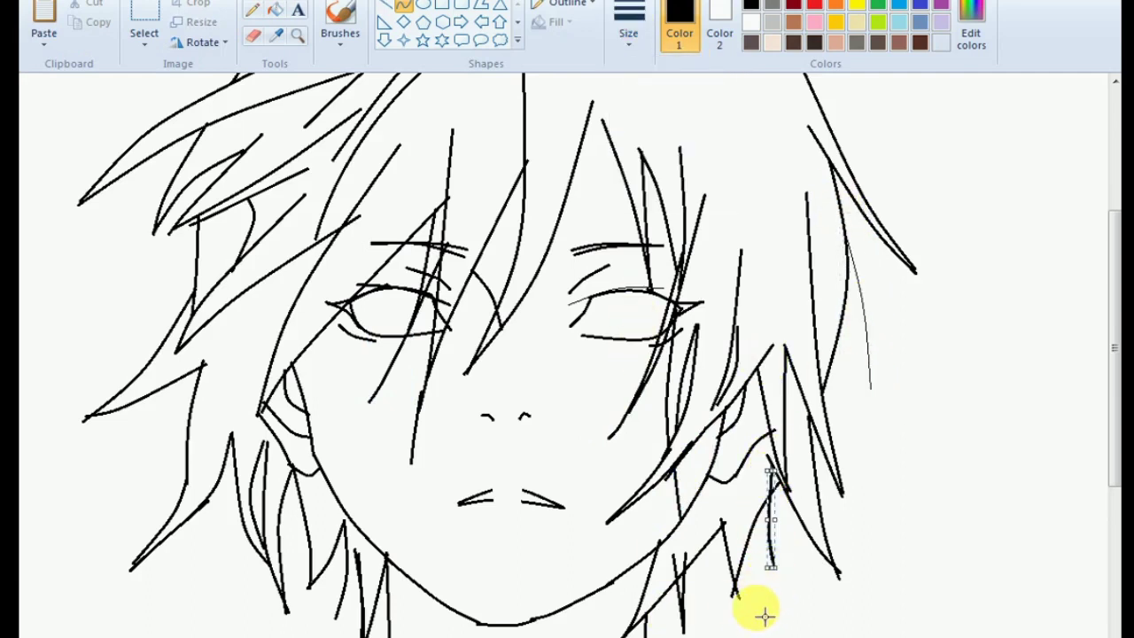
left_click_drag(59, 430, 48, 424)
left_click_drag(79, 203, 78, 270)
left_click_drag(160, 257, 116, 317)
left_click_drag(168, 389, 167, 423)
left_click_drag(137, 564, 114, 589)
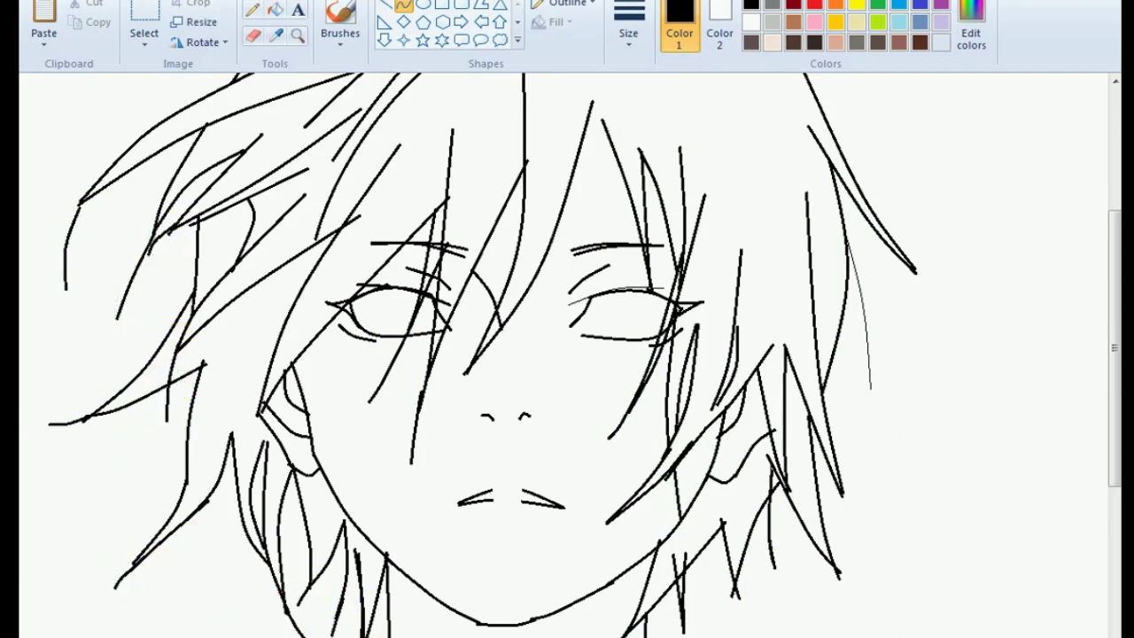
Step: Draw a fold at the right shoulder of the jacket and a thin crescent shape above each arm
scroll(1109, 436, "down", 6)
left_click_drag(817, 504, 829, 561)
left_click_drag(1022, 378, 1002, 541)
left_click_drag(1013, 459, 1026, 443)
left_click_drag(64, 300, 64, 511)
left_click_drag(63, 405, 53, 400)
left_click_drag(80, 308, 34, 359)
Step: Extend the outer line of the left arm farther down and outward from the shoulder
scroll(1096, 144, "up", 6)
scroll(1096, 145, "down", 6)
scroll(205, 616, "left", 5)
left_click(205, 616)
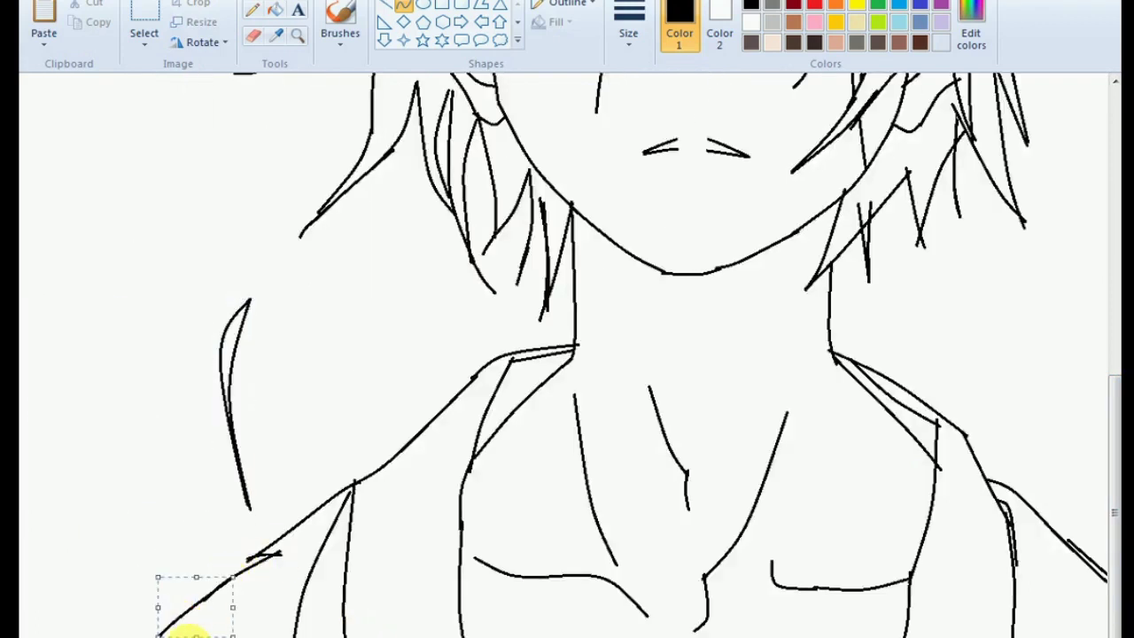
scroll(971, 630, "right", 6)
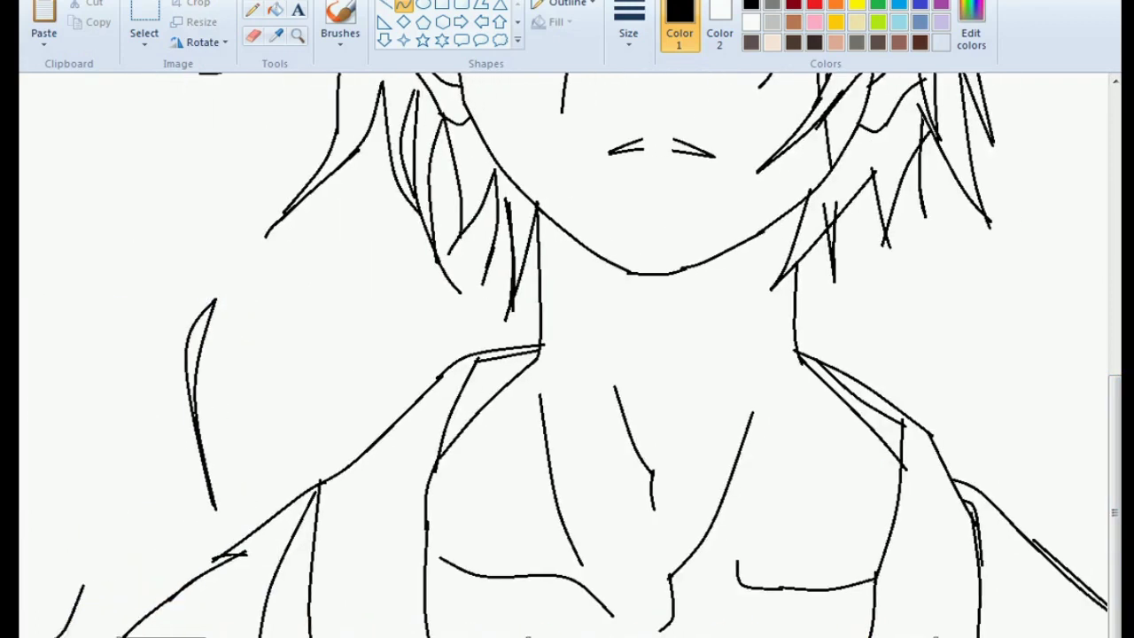
Step: Draw pink guide curves for shadows along the long centre fringe strand and the strand right of the parting
left_click_drag(1105, 397, 1107, 146)
left_click(814, 21)
left_click_drag(486, 263, 416, 501)
mouse_move(577, 258)
left_mouse_down()
mouse_move(642, 393)
mouse_move(645, 434)
left_mouse_up()
Step: Outline a curved pink shadow shape on the right of the crown and add a pink curve on the outer right lock
right_click(595, 246)
left_click(576, 196)
left_click_drag(600, 174, 650, 169)
left_click(645, 339)
left_click_drag(645, 339, 633, 309)
mouse_move(769, 383)
left_mouse_down()
mouse_move(798, 506)
mouse_move(797, 435)
left_mouse_up()
left_click(797, 435)
Step: Add pink shadow curves on the left fringe and left side strands and on the strands over the right ear
left_click_drag(387, 258, 321, 390)
left_click_drag(210, 394, 171, 483)
left_click_drag(195, 547, 173, 572)
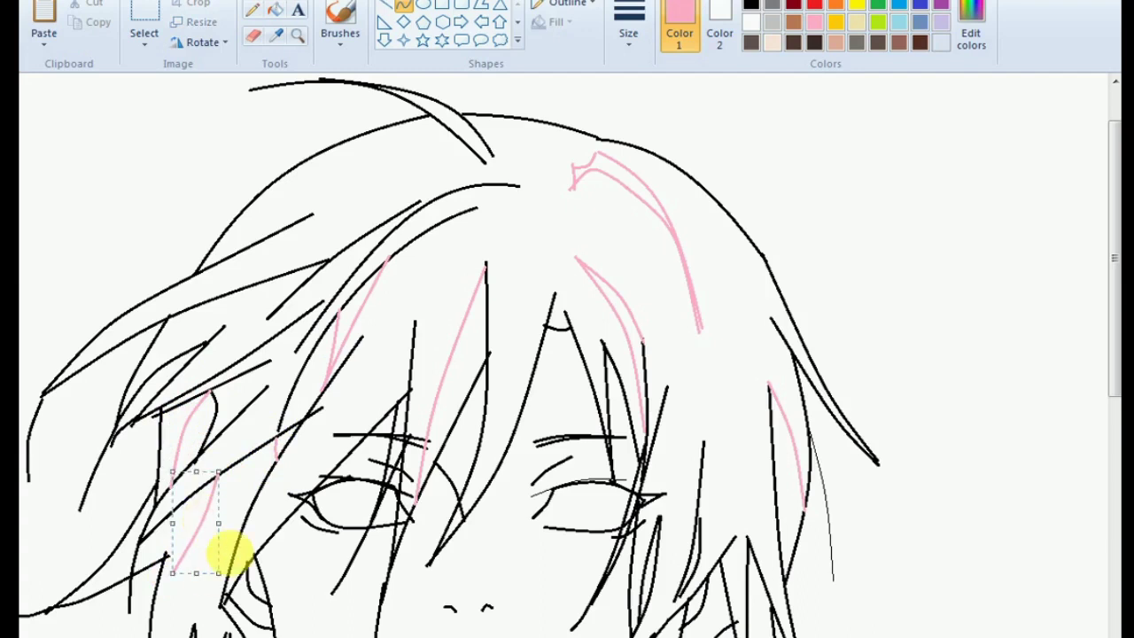
scroll(1114, 380, "down", 3)
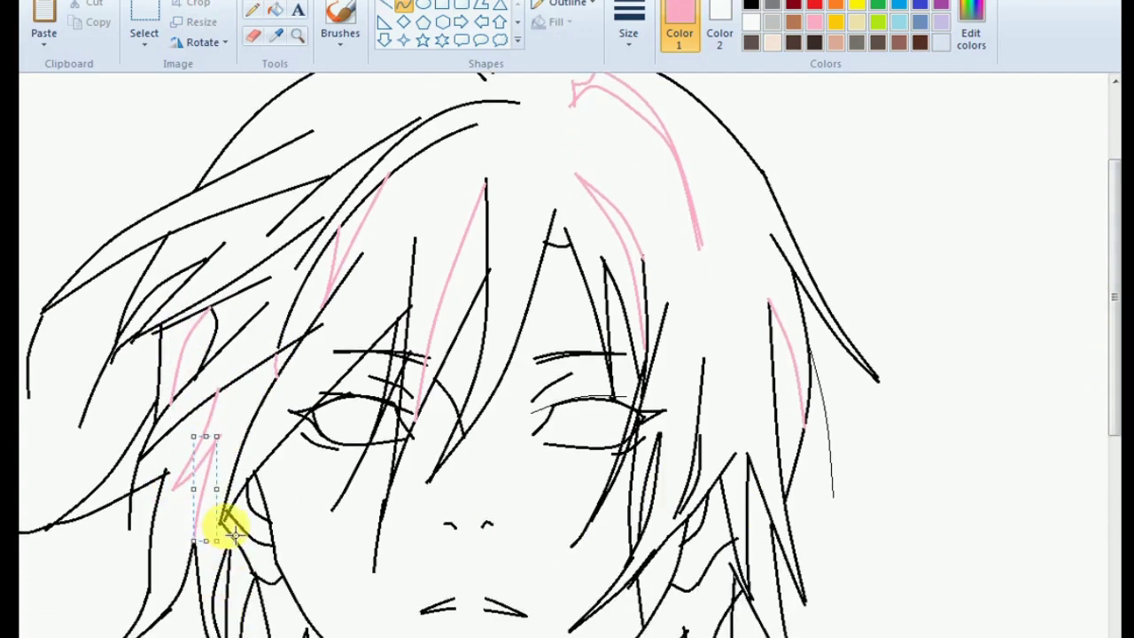
left_click_drag(746, 550, 714, 487)
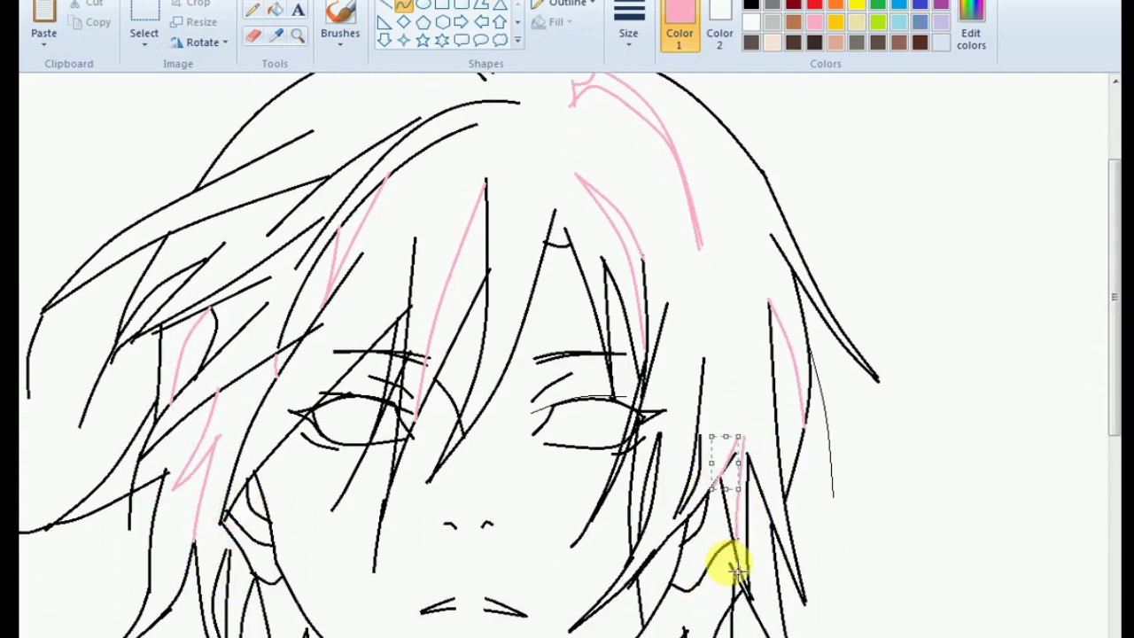
left_click_drag(725, 618, 722, 626)
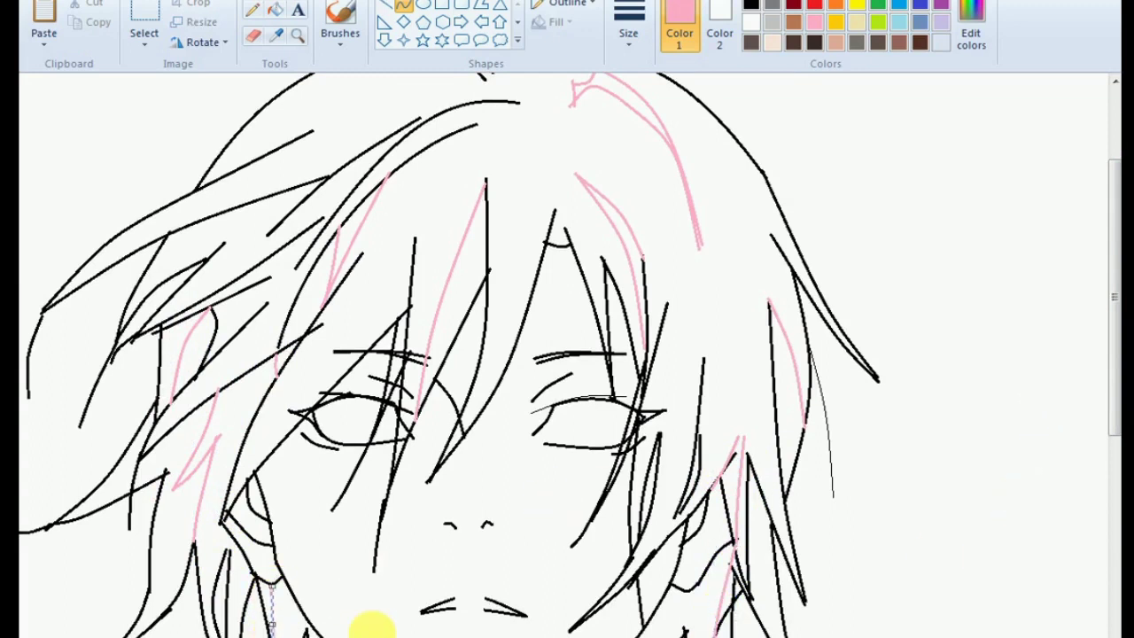
Step: Outline a pink shadow shape on the left of the crown and a pink curve along the upper left hair spike
scroll(570, 329, "up", 4)
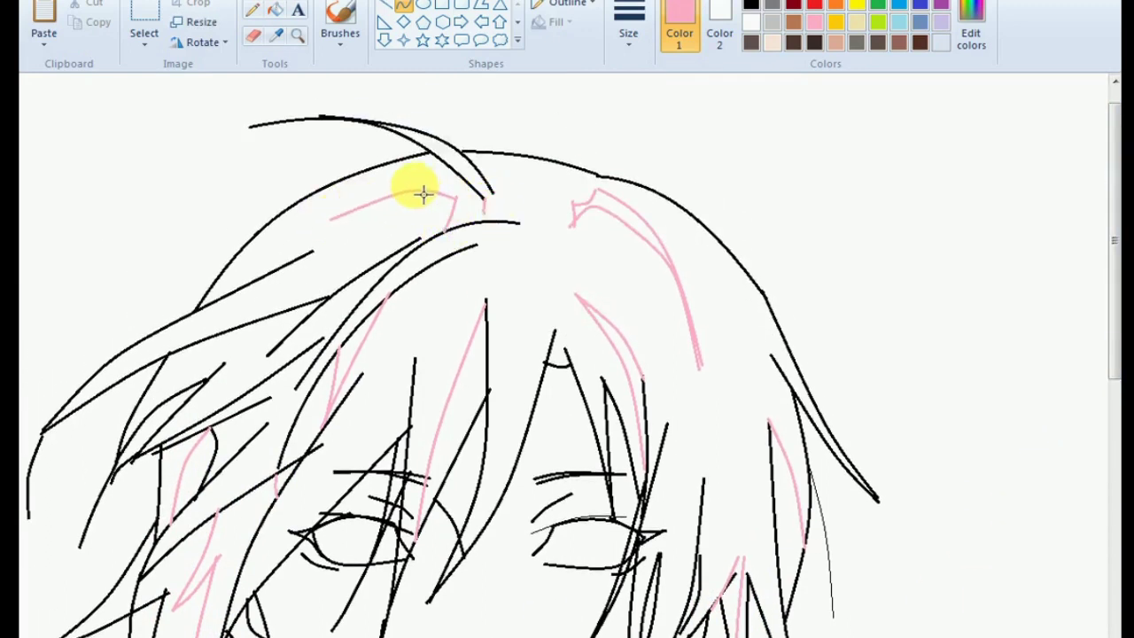
mouse_move(329, 211)
left_mouse_down()
mouse_move(448, 172)
mouse_move(381, 199)
left_mouse_up()
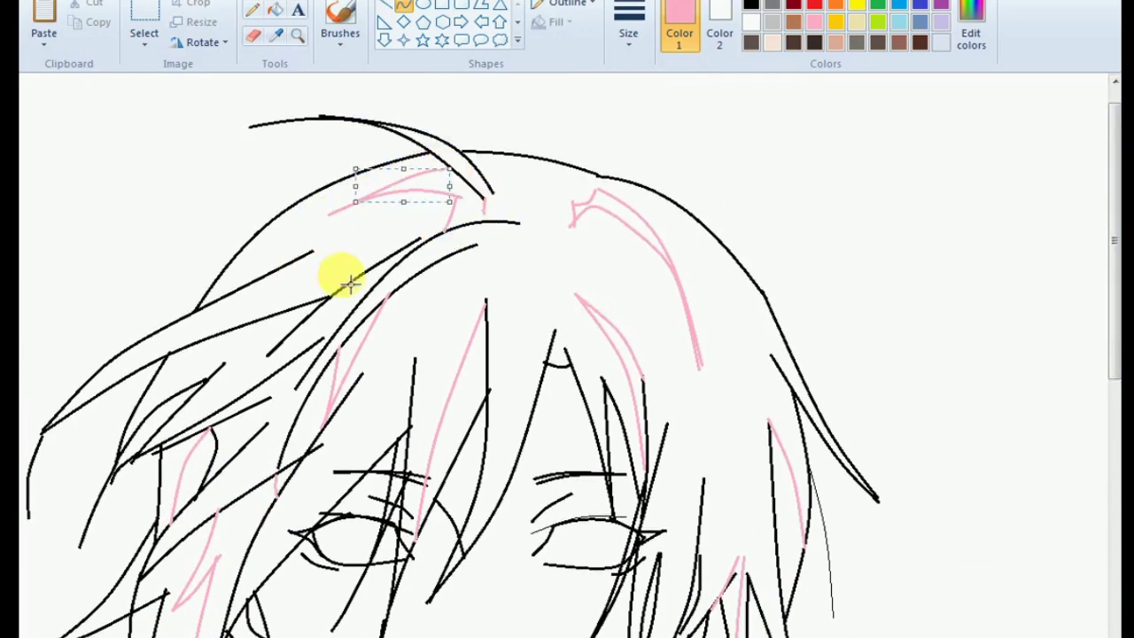
left_click_drag(134, 403, 310, 310)
left_click(304, 337)
Step: Draw a round black iris outline inside each eye
left_click(628, 33)
left_click(658, 94)
left_click(750, 4)
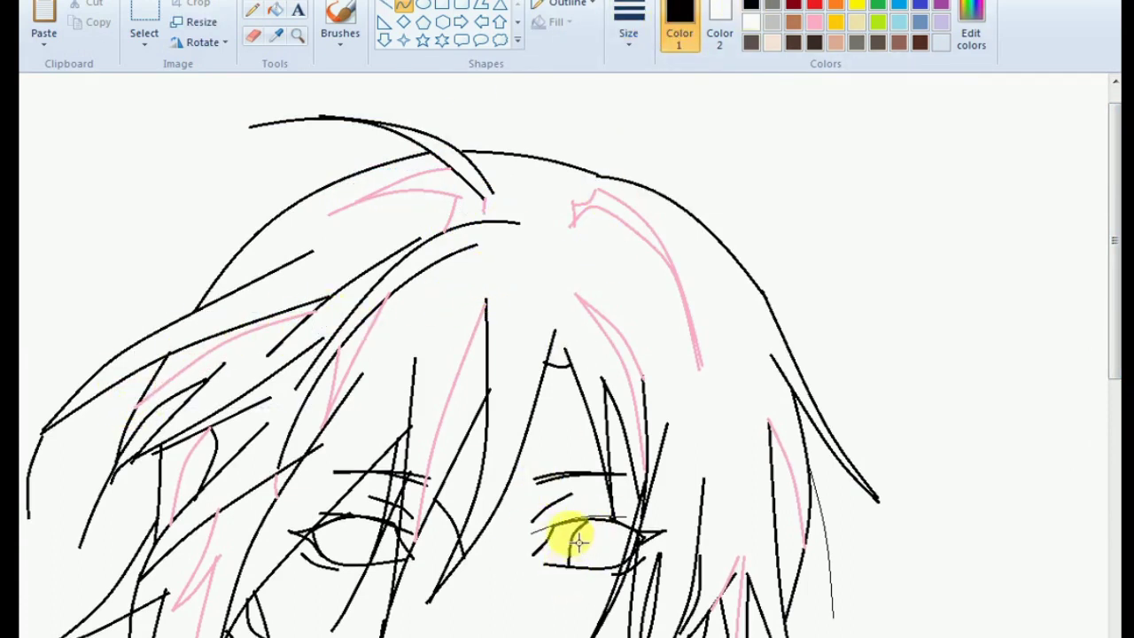
left_click(370, 541)
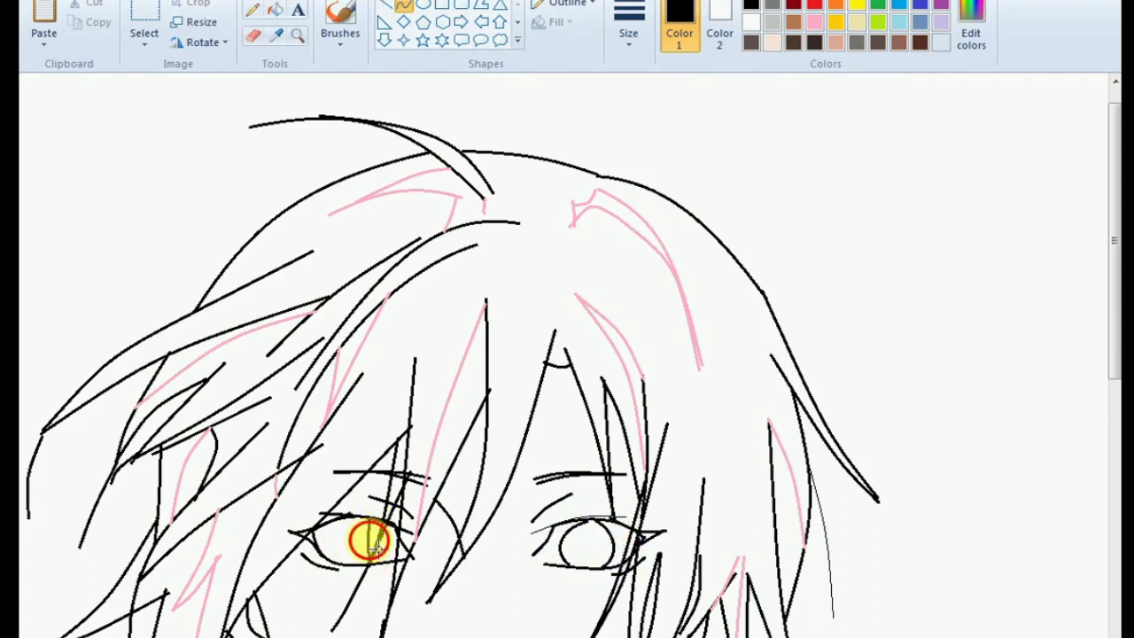
Step: Draw thin black inner arcs inside both irises and a pupil dot at the centre of each eye
left_click(639, 35)
left_click(671, 79)
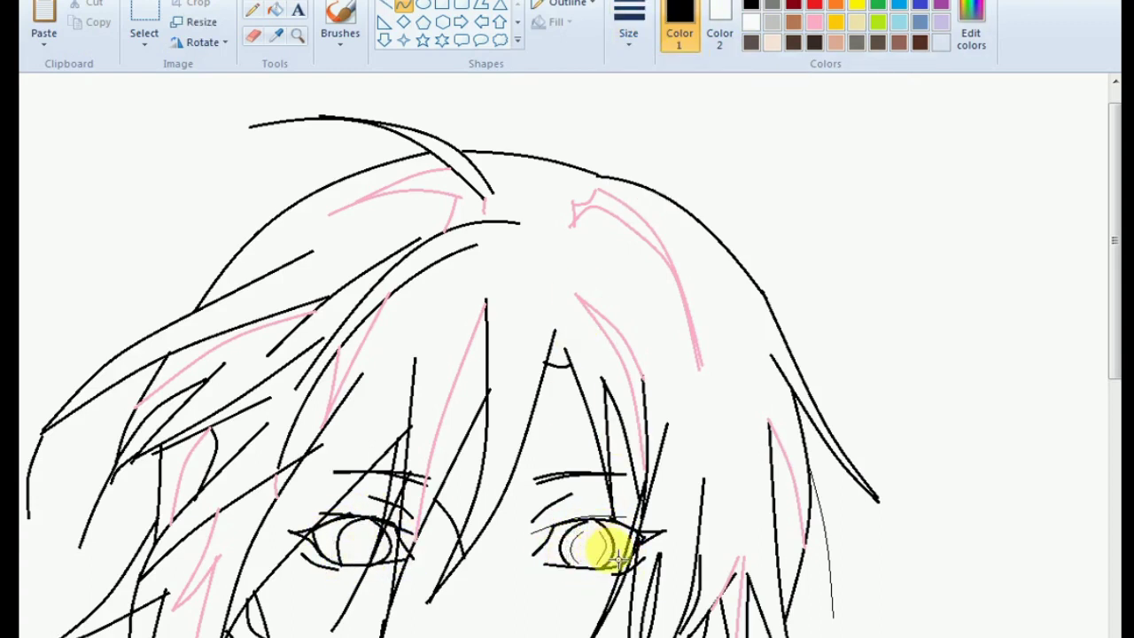
left_click(628, 35)
left_click(653, 126)
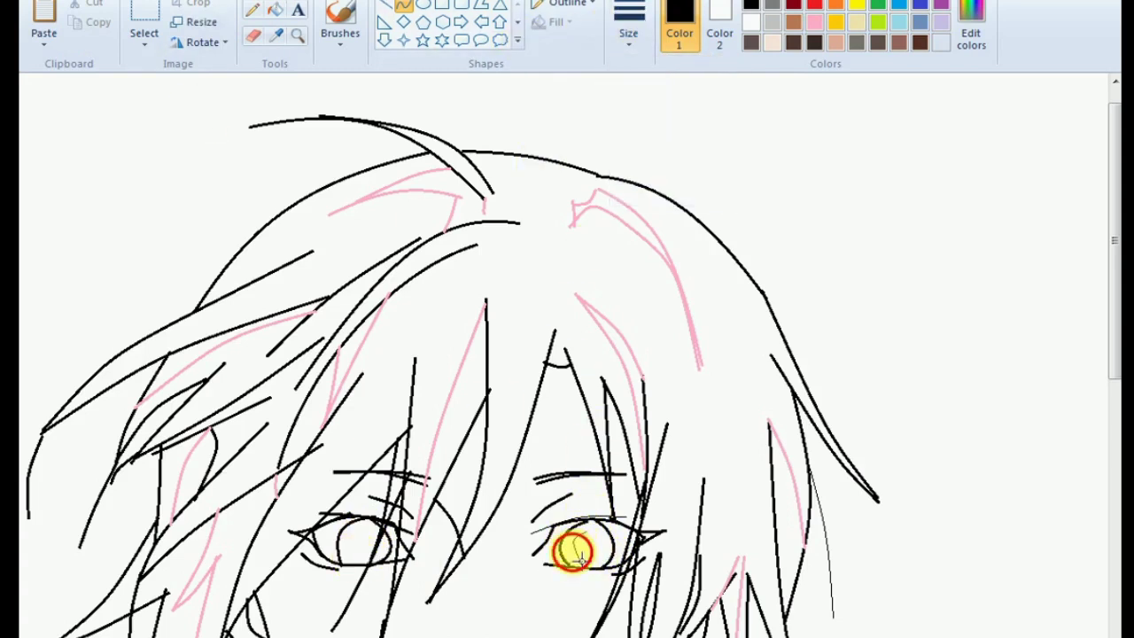
right_click(573, 552)
key("Escape")
left_click_drag(342, 525, 367, 559)
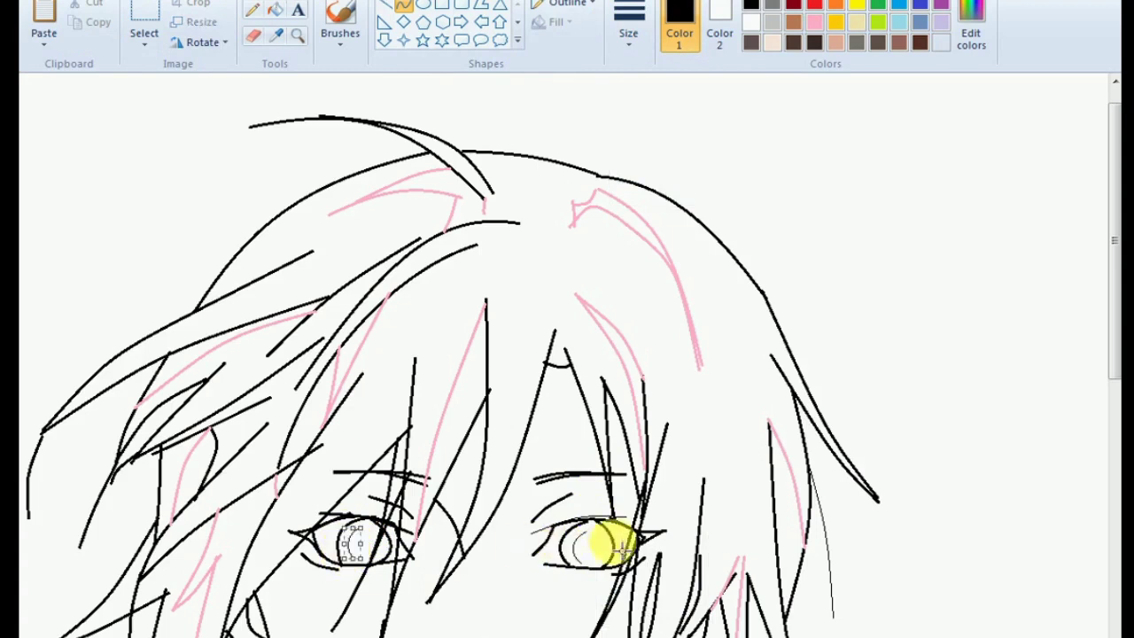
left_click_drag(588, 523, 613, 562)
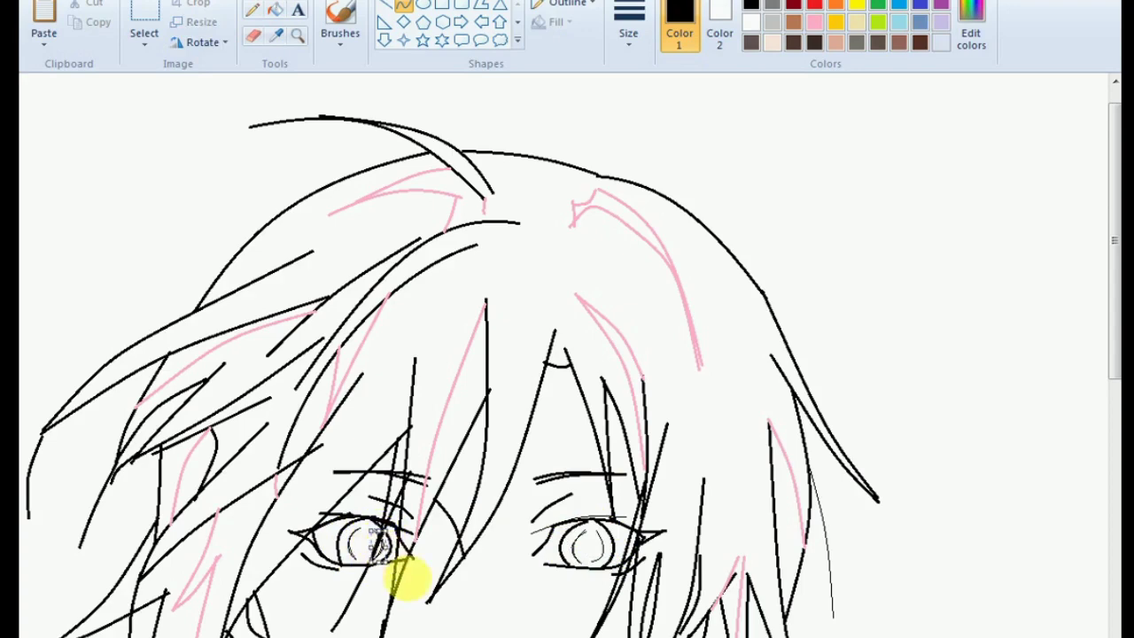
left_click(252, 9)
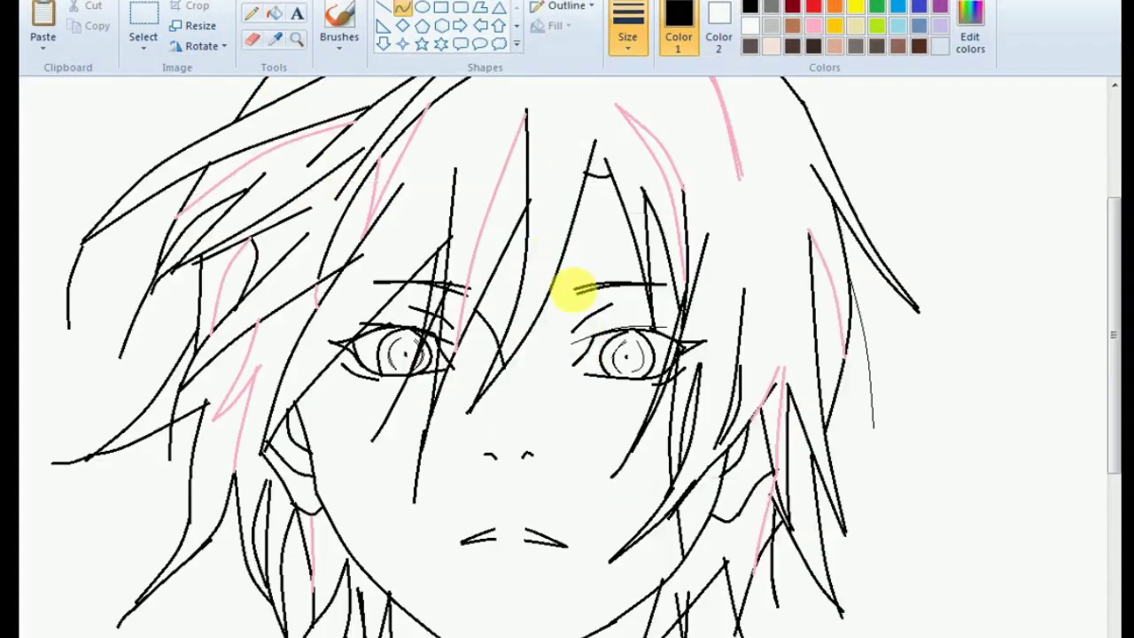
Step: Thicken the upper lash lines of both eyes and fill their outer corners with black
left_click_drag(354, 335, 441, 330)
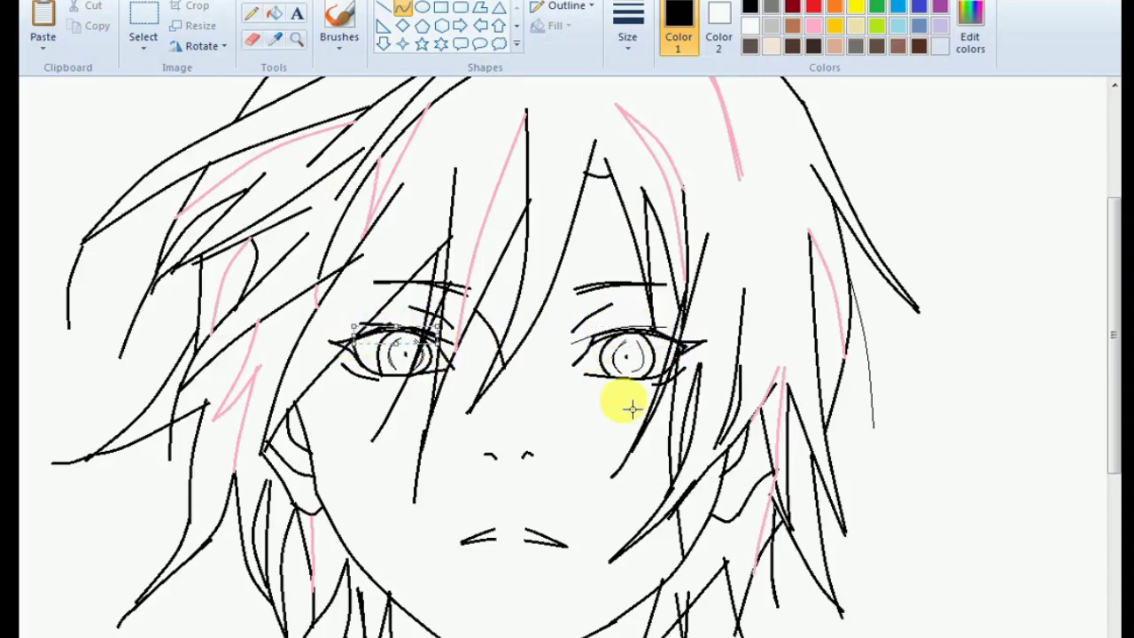
left_click(274, 14)
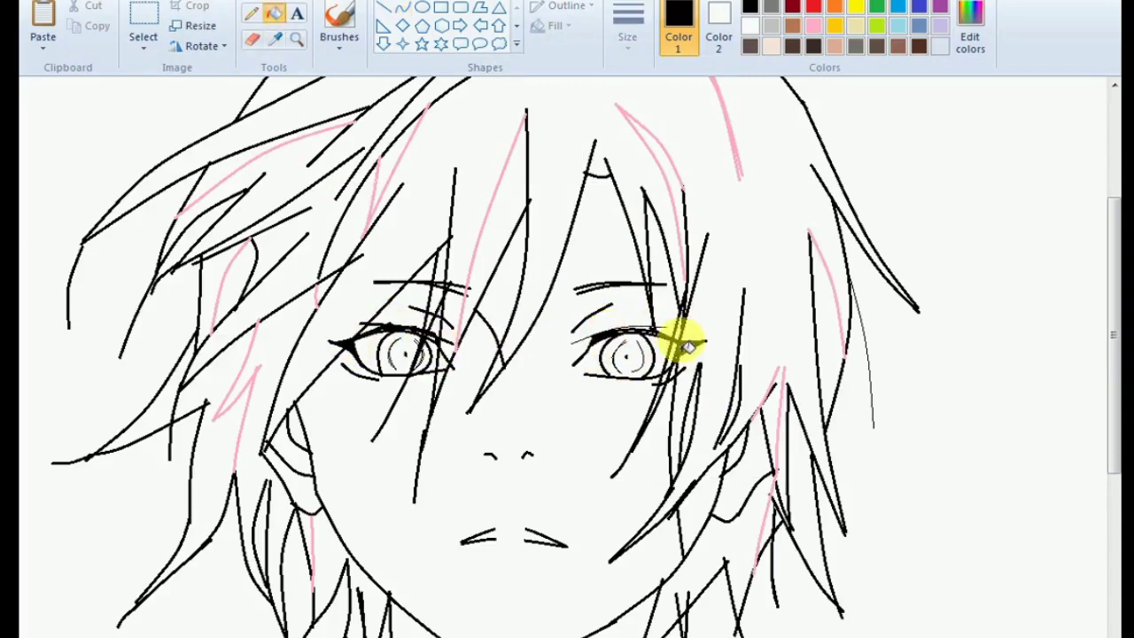
key("ctrl+z")
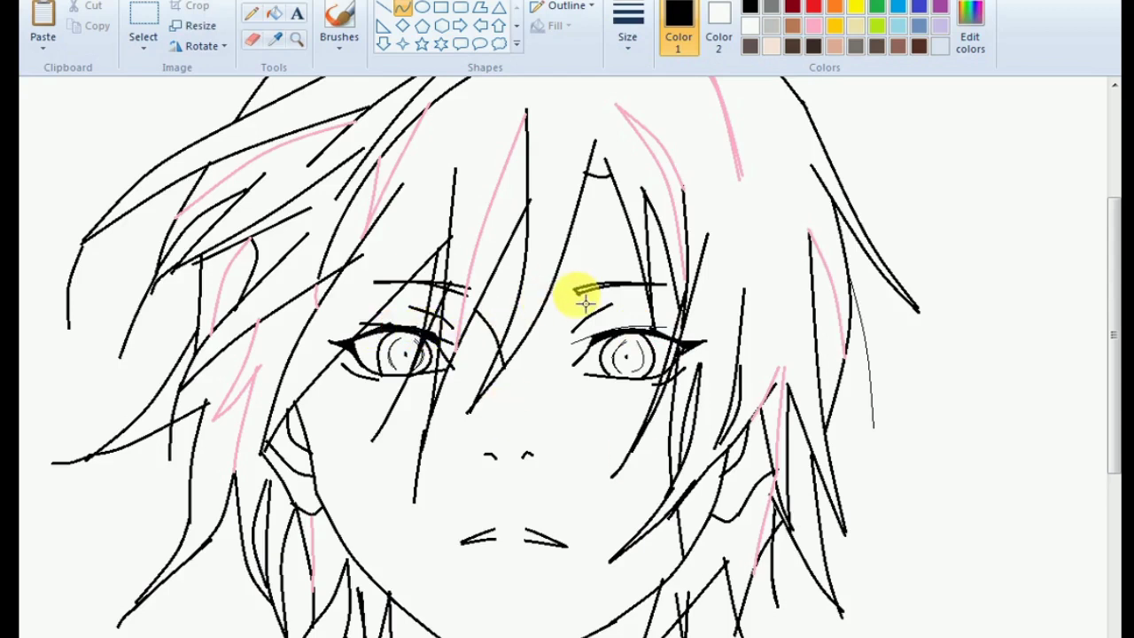
Step: Fill the main areas of the hair and its side strands with dark greyish brown
left_click(274, 14)
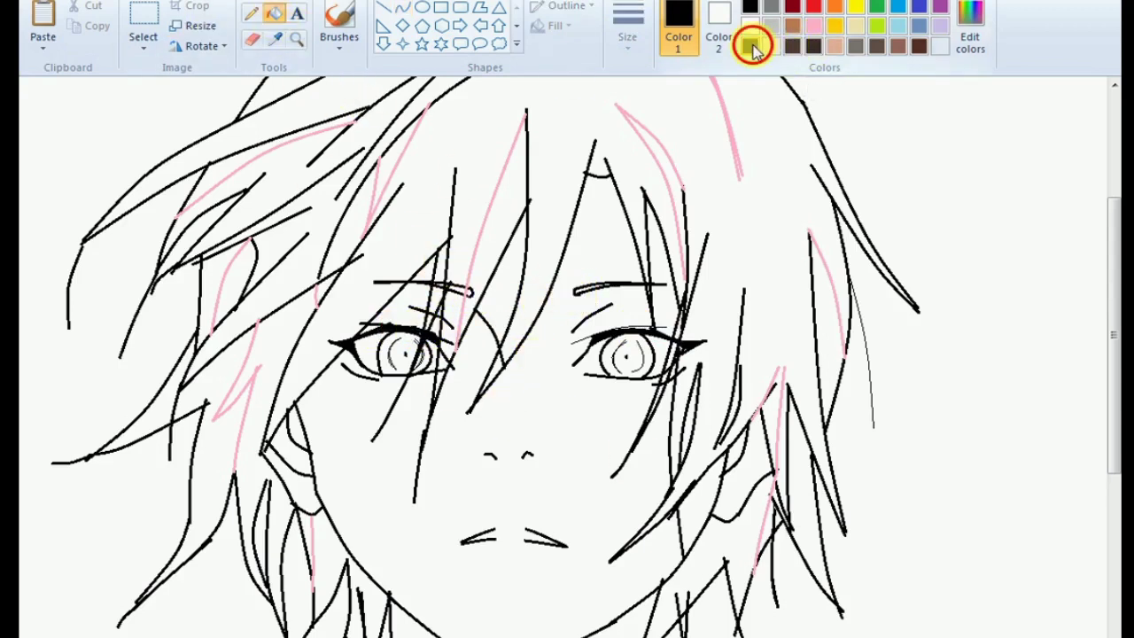
left_click(749, 45)
left_click(748, 160)
left_click(233, 362)
left_click(155, 394)
left_click(790, 503)
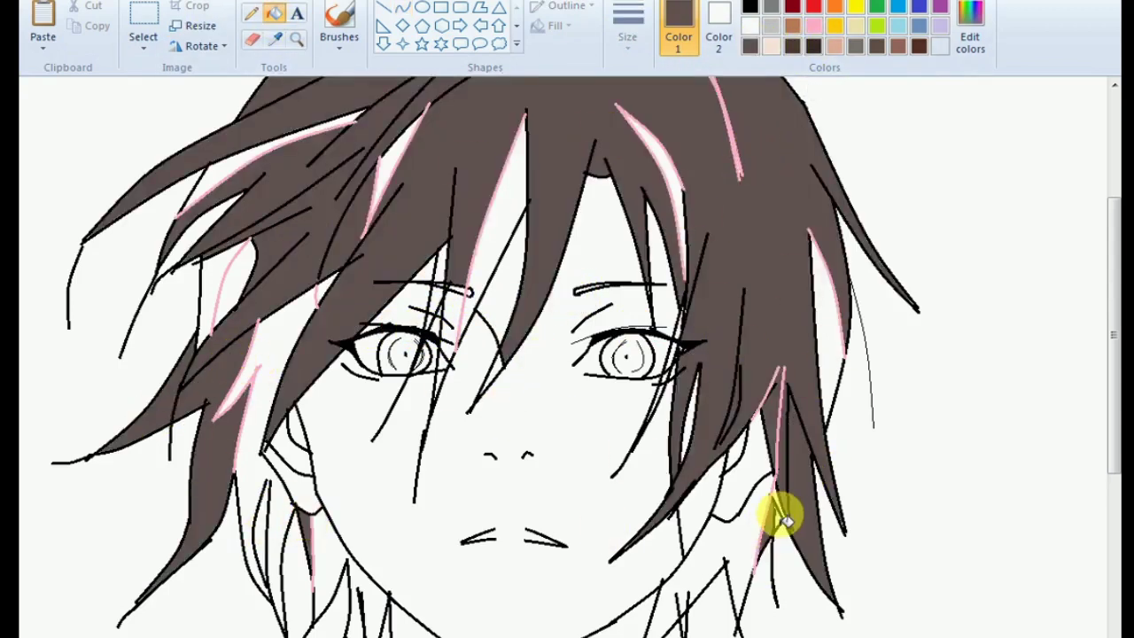
Step: Close the pink outline on the left of the crown and fill both crown shadow shapes with pink
scroll(780, 503, "up", 3)
left_click(813, 27)
left_click(403, 7)
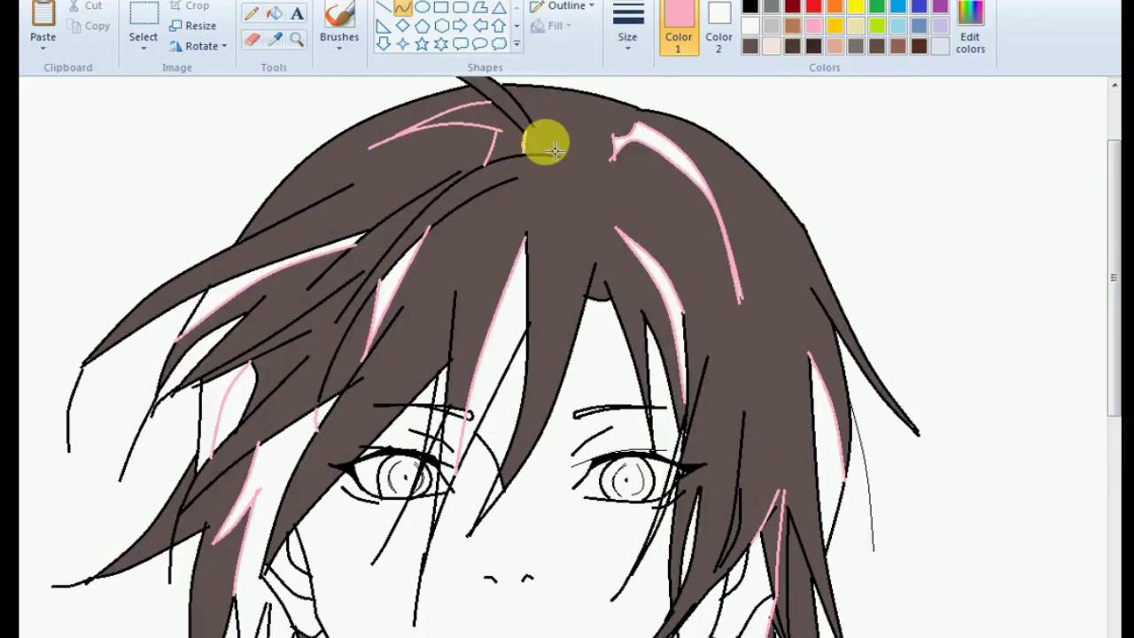
left_click(274, 13)
left_click(505, 135)
left_click(660, 155)
Step: Fill the outlined shadow shapes on the fringe, the left strands and the outer right lock with pink
left_click(656, 265)
left_click(410, 283)
left_click(497, 336)
left_click(266, 284)
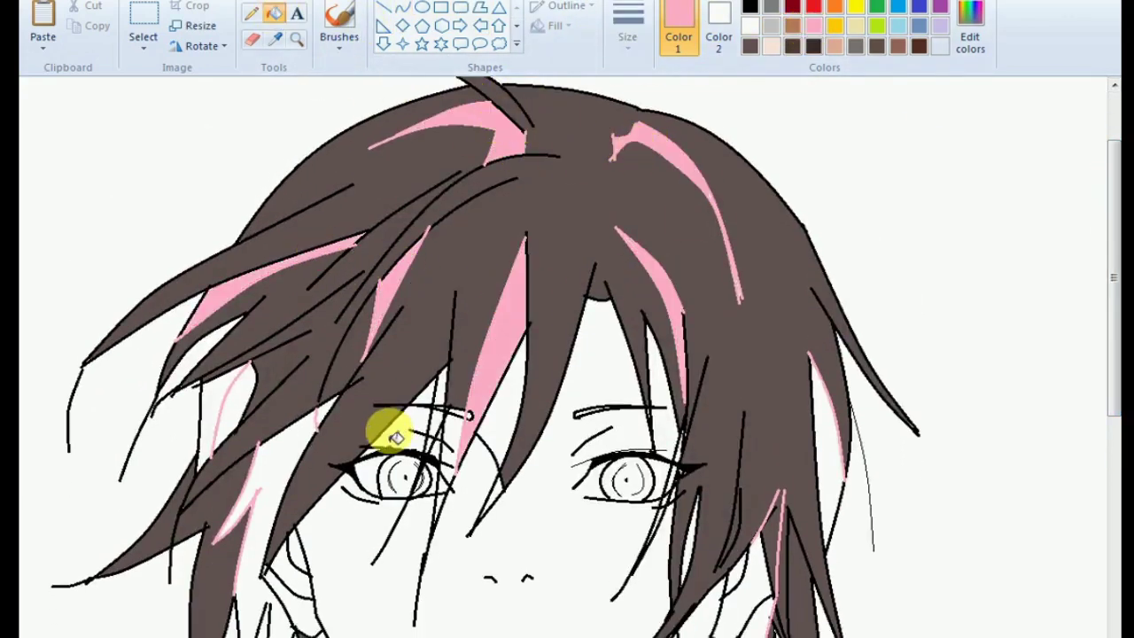
left_click(274, 549)
left_click(237, 403)
left_click(829, 452)
Step: Outline the small triangle at the hair parting above the forehead in pink and fill it with pink
scroll(1083, 335, "down", 2)
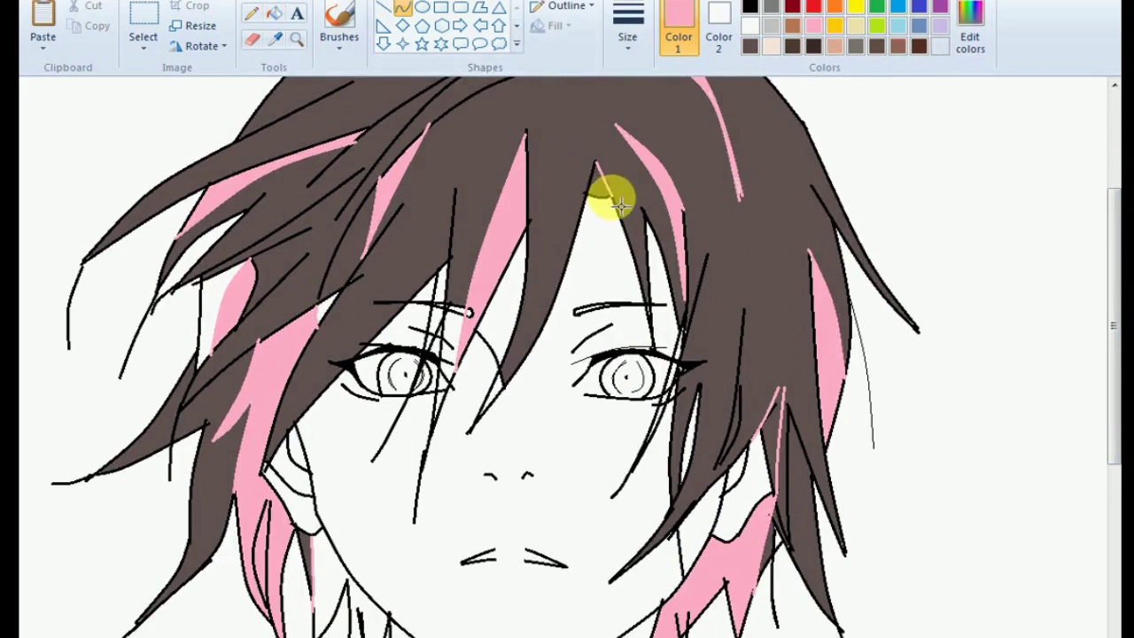
left_click(600, 186)
key("ctrl+z")
left_click(596, 175)
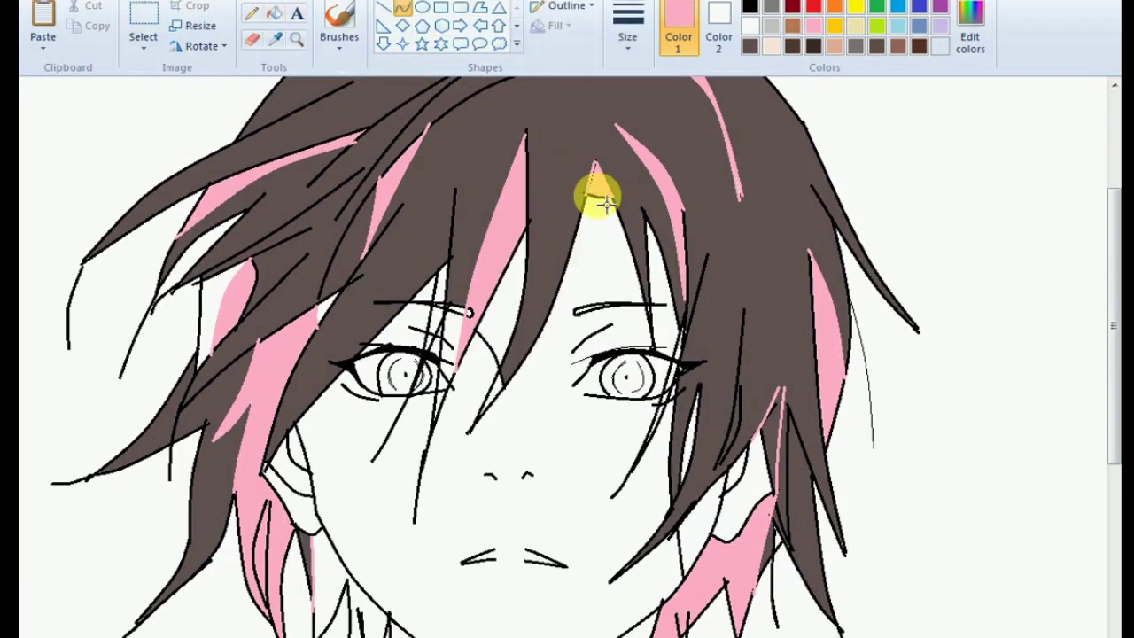
left_click(595, 188)
key("ctrl+z")
left_click(749, 7)
left_click(593, 202)
Step: Fill the gap beside the left strand with the sampled hair brown and recolour the pink shadow shapes dark brown
left_click(276, 38)
left_click(223, 281)
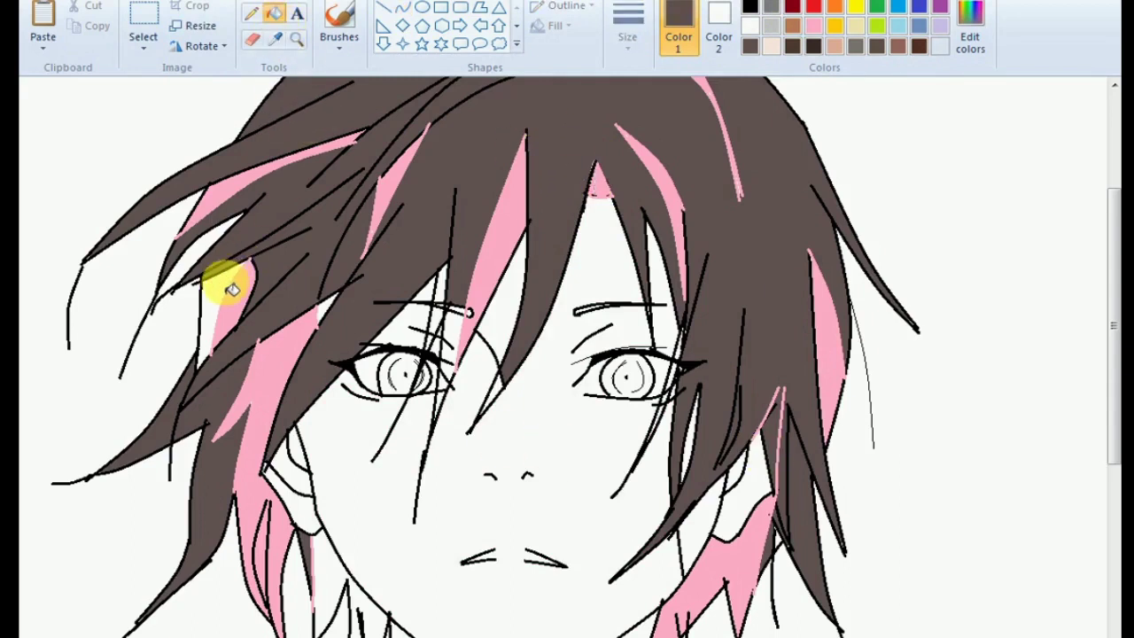
left_click(691, 131)
scroll(691, 131, "up", 3)
left_click(458, 220)
left_click(594, 311)
left_click(323, 434)
left_click(824, 425)
Step: Cover the remaining pink lines on the strands over the right ear with black outlines
left_click_drag(1108, 324, 1108, 399)
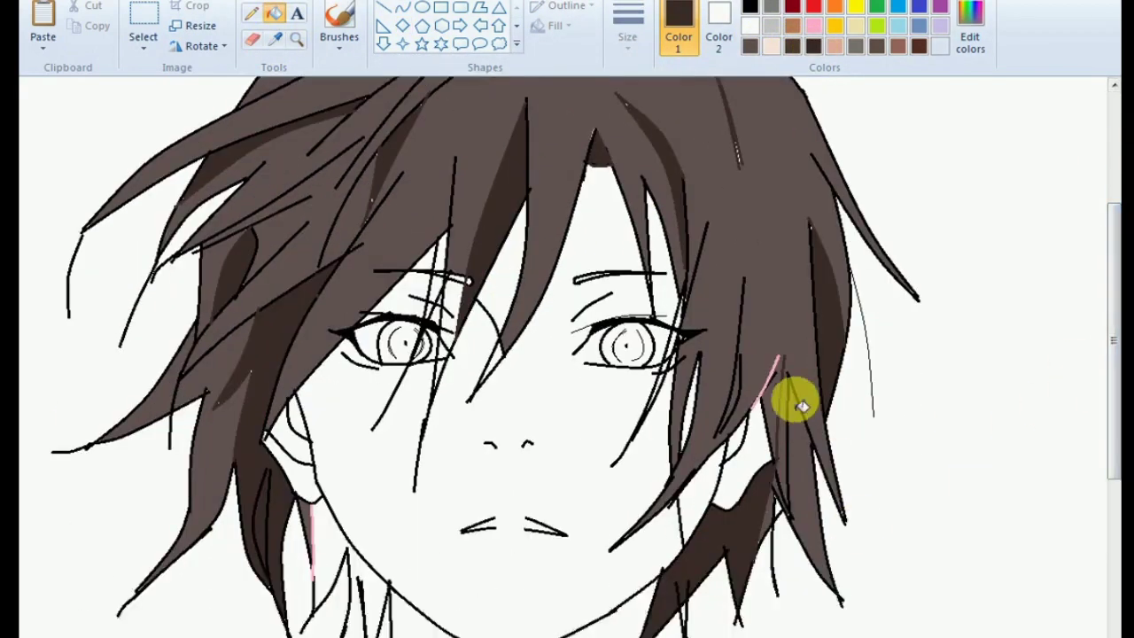
left_click(774, 367)
left_click(744, 393)
left_click(785, 463)
left_click(759, 319)
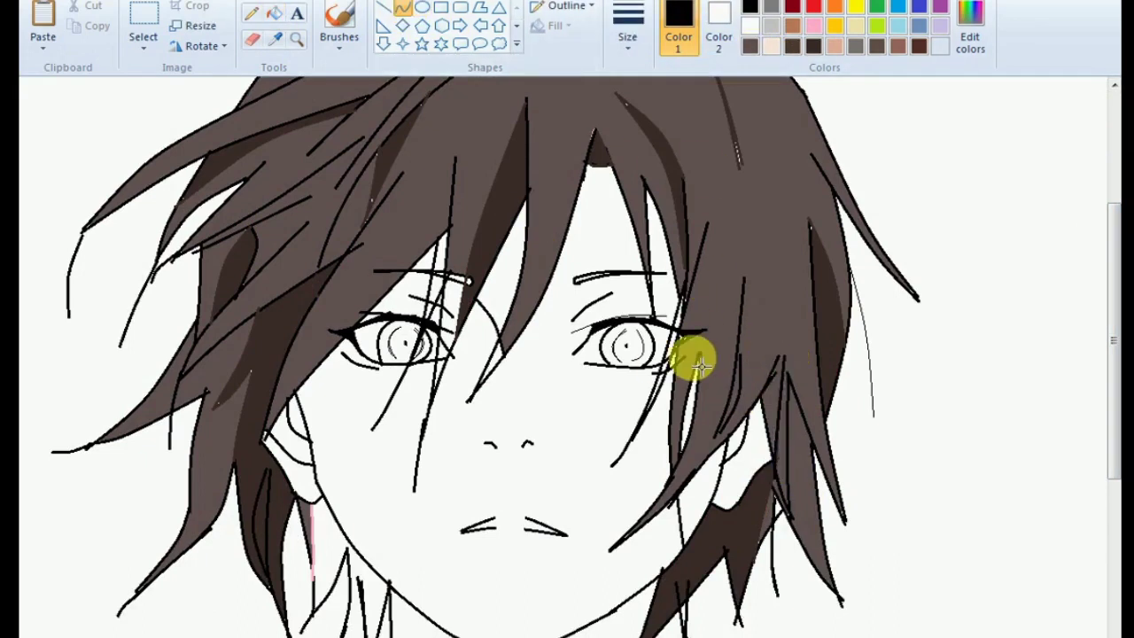
Step: Fill the lower strands left of the neck with dark brown and the strands over the eyes with greyish brown
left_click(276, 38)
left_click(379, 169)
left_click(178, 107)
key("ctrl+z")
left_click(402, 7)
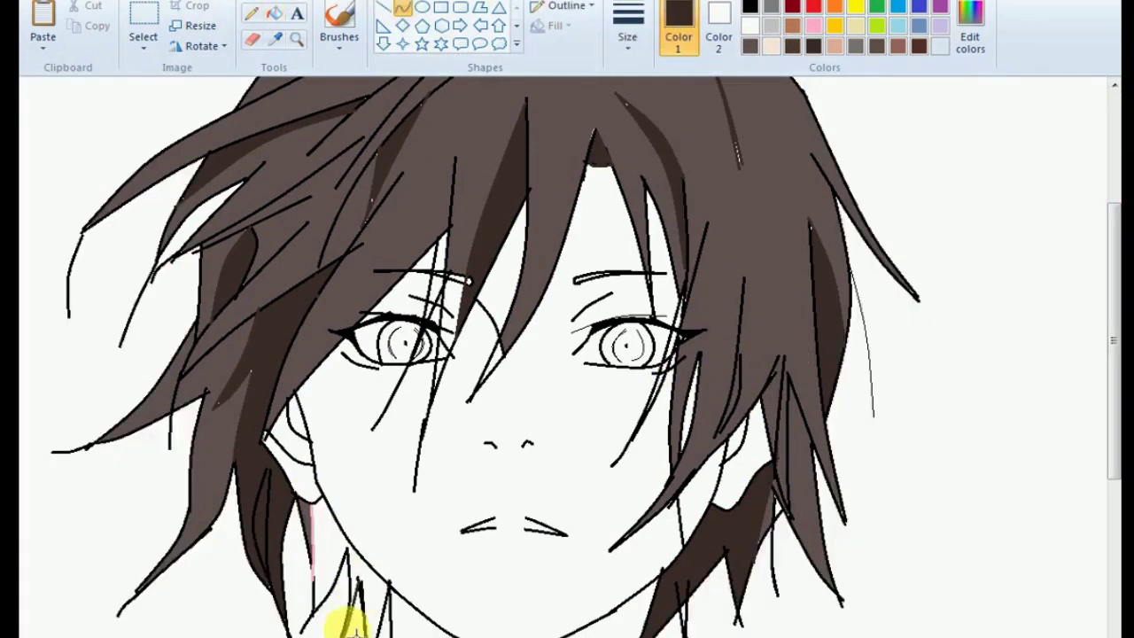
left_click(274, 12)
scroll(686, 455, "up", 3)
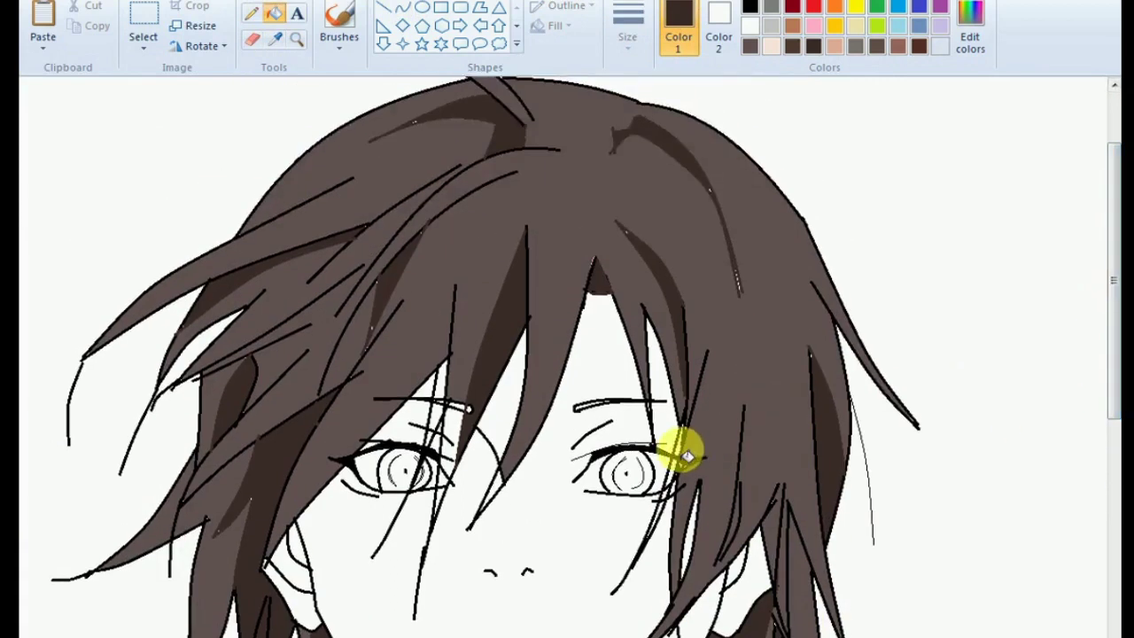
left_click(687, 455)
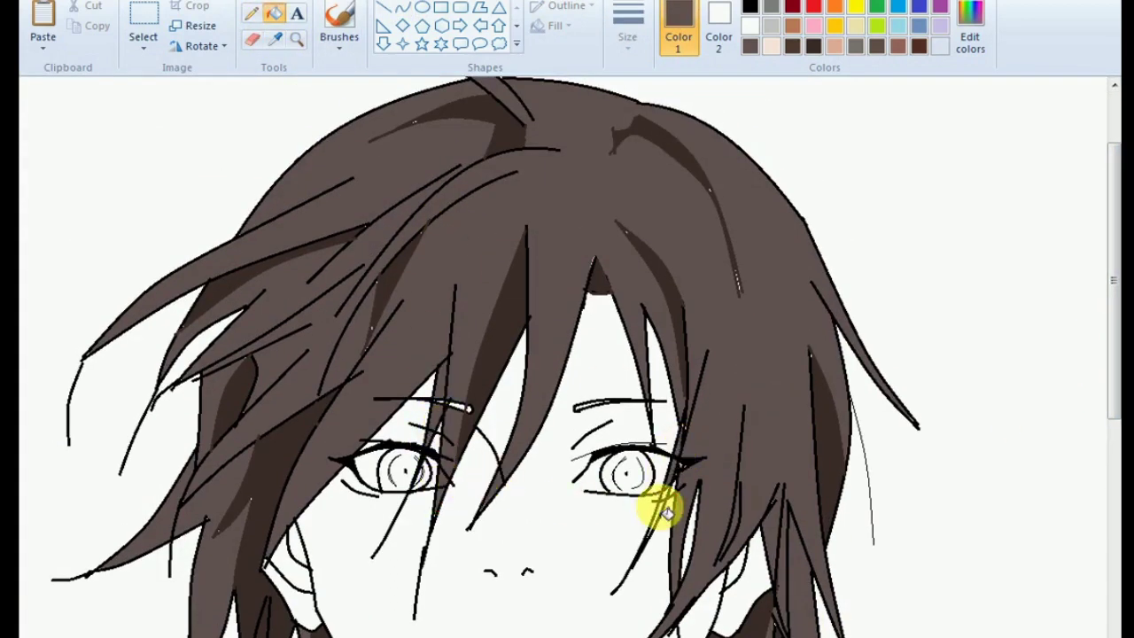
Step: Close the gaps at the inner eye corners and between the lip lines with light skin-coloured curves
left_click_drag(1114, 279, 1114, 369)
left_click(402, 7)
left_click(771, 46)
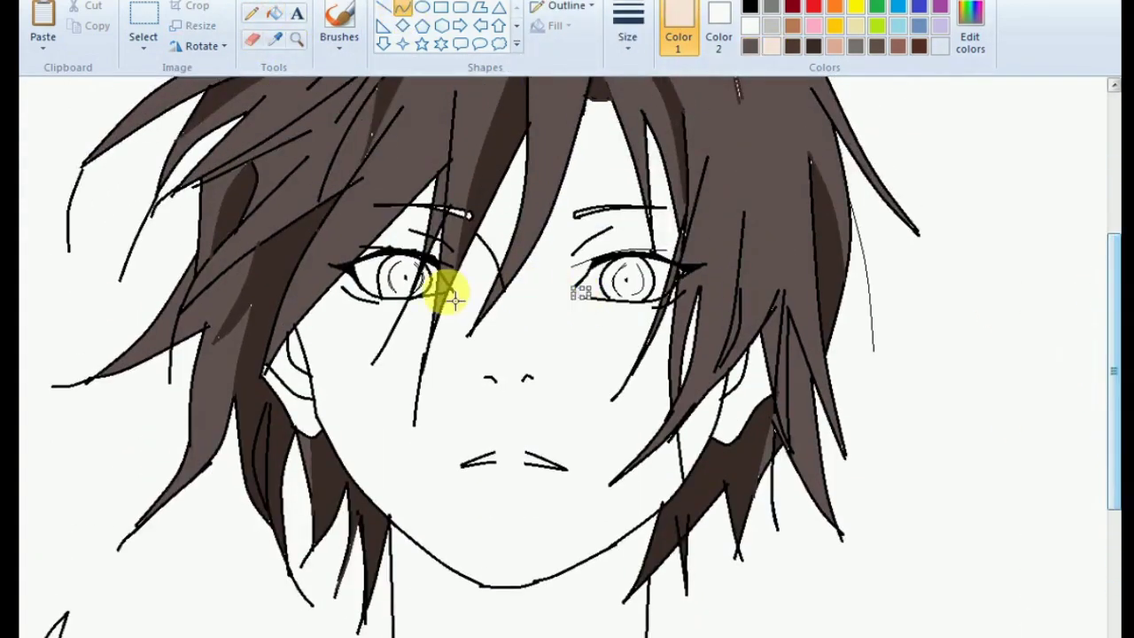
left_click_drag(485, 458, 535, 460)
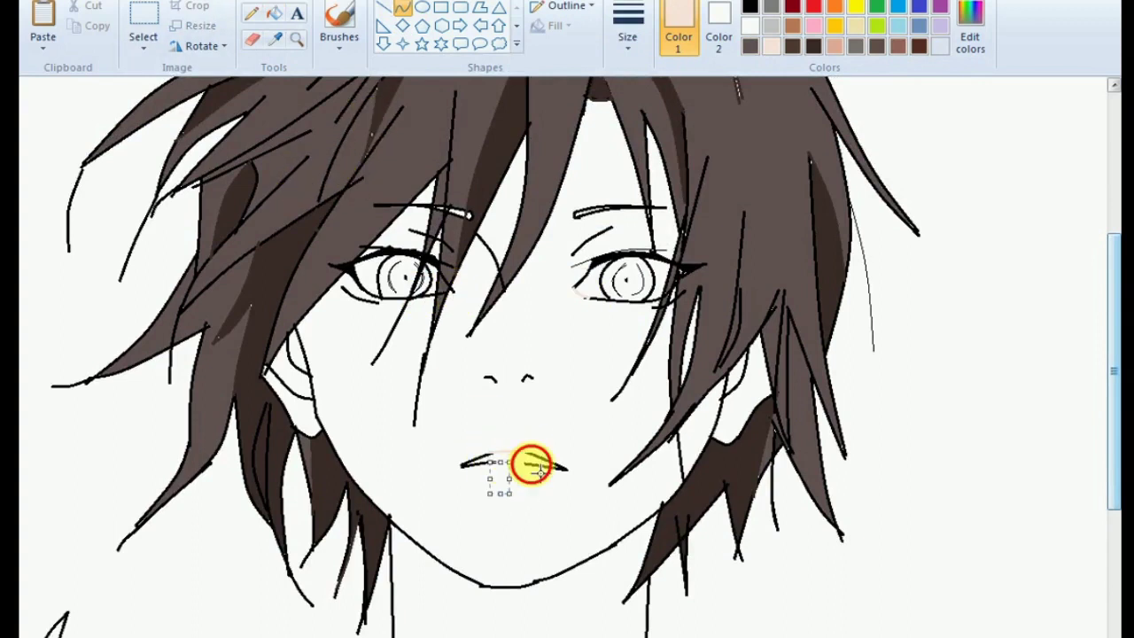
Step: Draw a small thin black lower-lip shape below the mouth and a short curve above the upper lip
left_click(750, 7)
left_click(628, 27)
left_click(664, 184)
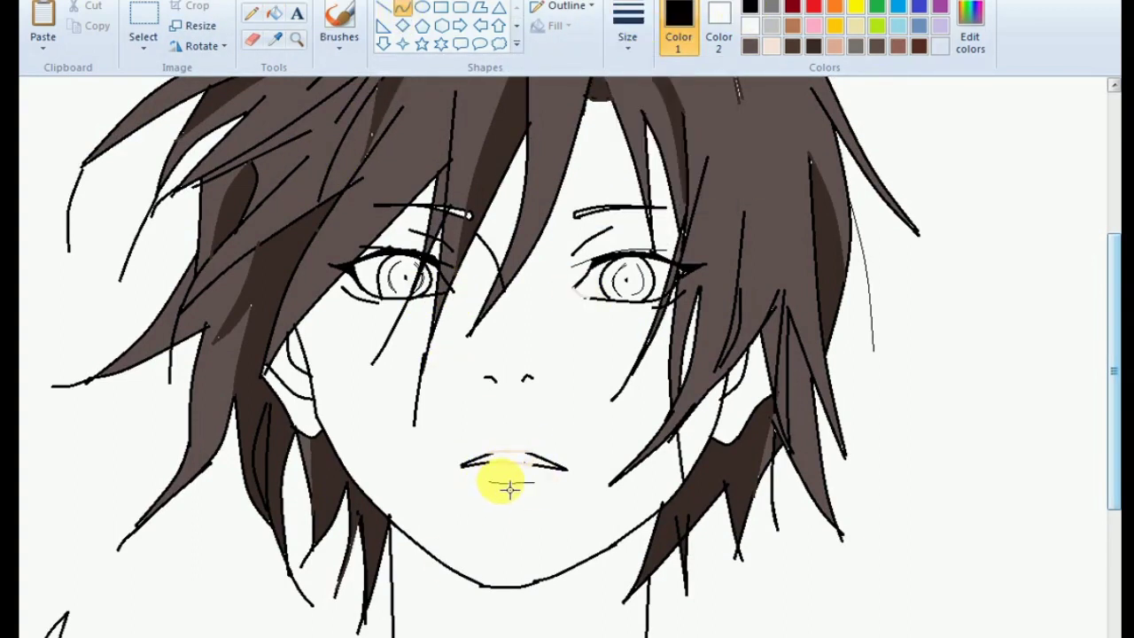
left_click_drag(497, 502, 512, 530)
left_click_drag(530, 486, 509, 490)
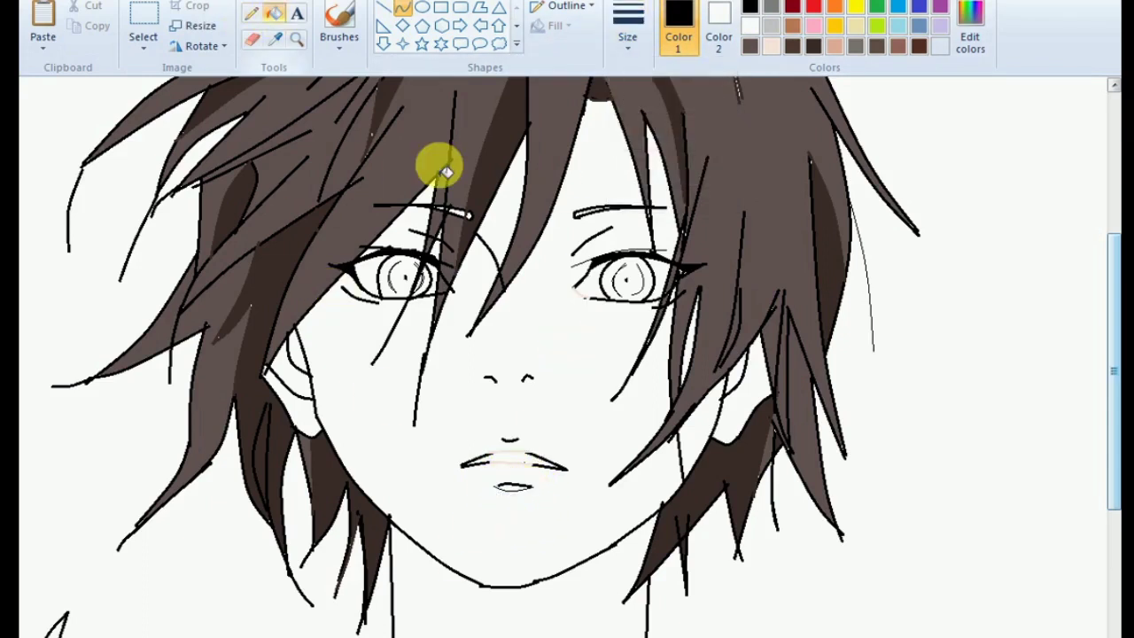
Step: Fill the face and neck with the light skin colour
left_click(274, 13)
left_click(578, 318)
scroll(496, 443, "up", 1)
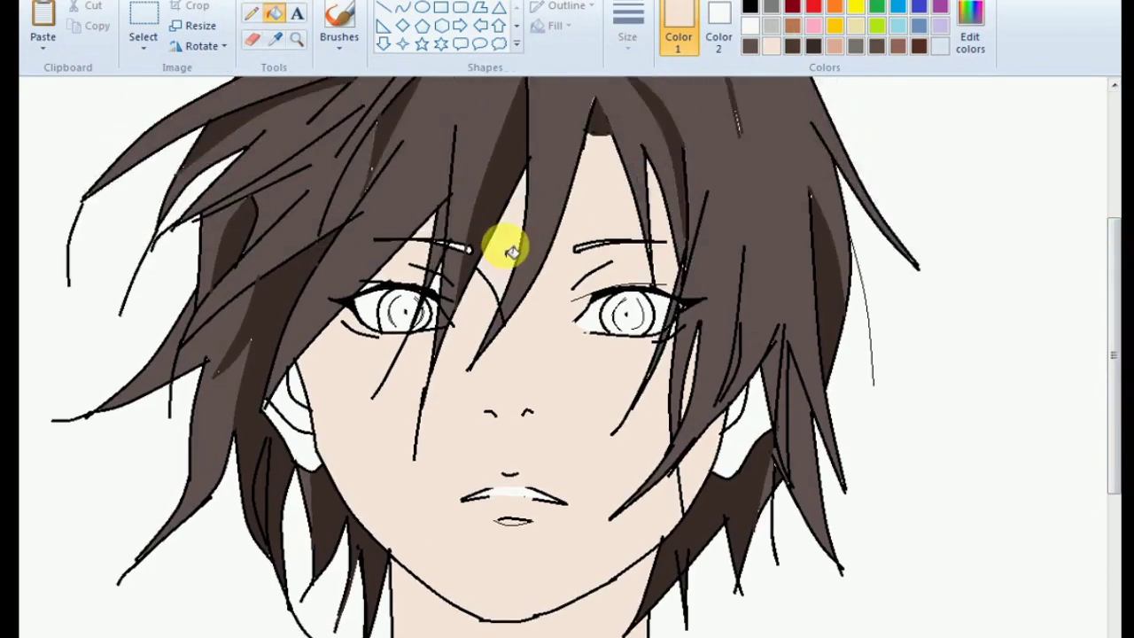
Step: Draw shadow boundary curves in a darker skin tone beside the fringe strands on the forehead and down the left cheek
left_click(403, 7)
left_click(856, 46)
left_click_drag(528, 181, 429, 447)
mouse_move(536, 207)
left_mouse_down()
mouse_move(532, 291)
mouse_move(323, 377)
left_mouse_up()
left_click_drag(394, 279, 315, 406)
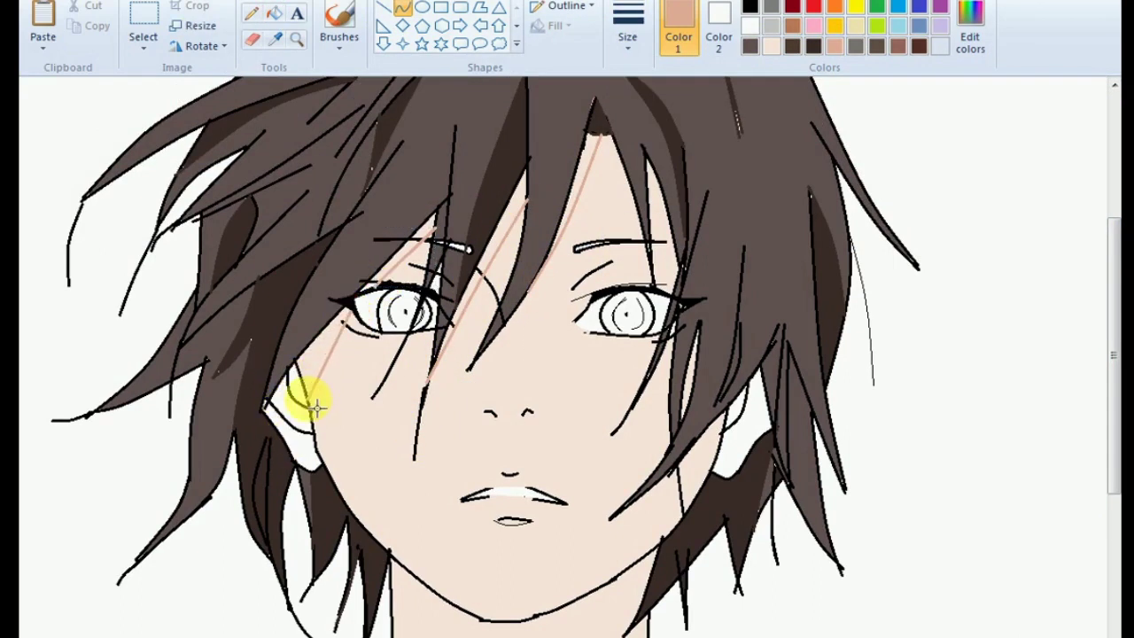
Step: Fill the outlined shadow areas beside the fringe, above the left eye and on the left cheek with the darker skin tone
left_click(274, 14)
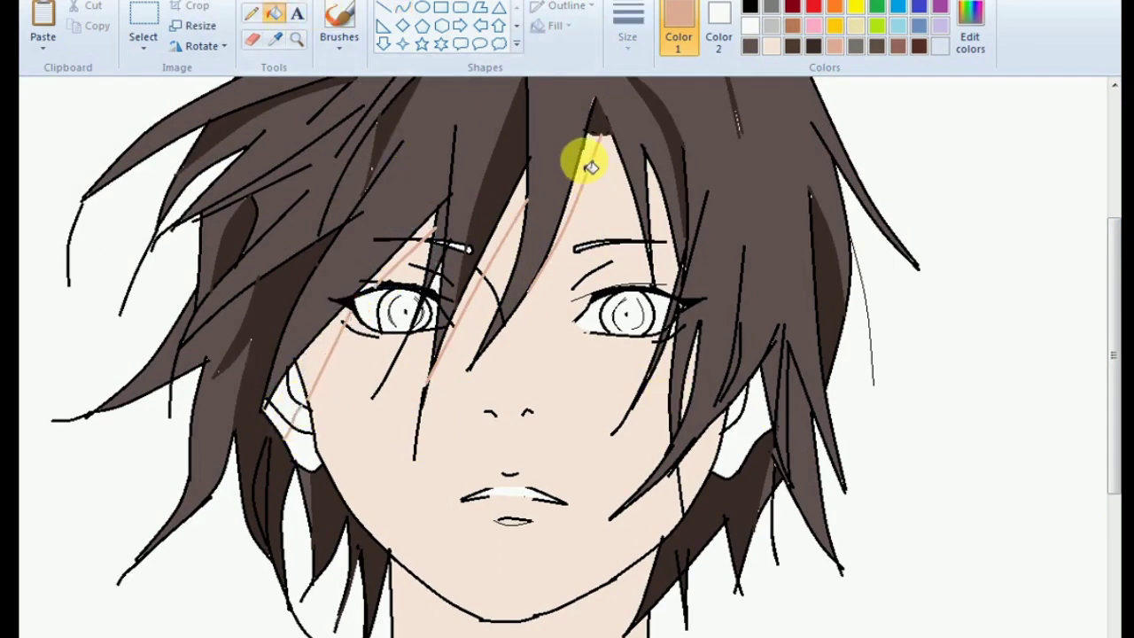
left_click(587, 165)
left_click(411, 266)
left_click(322, 345)
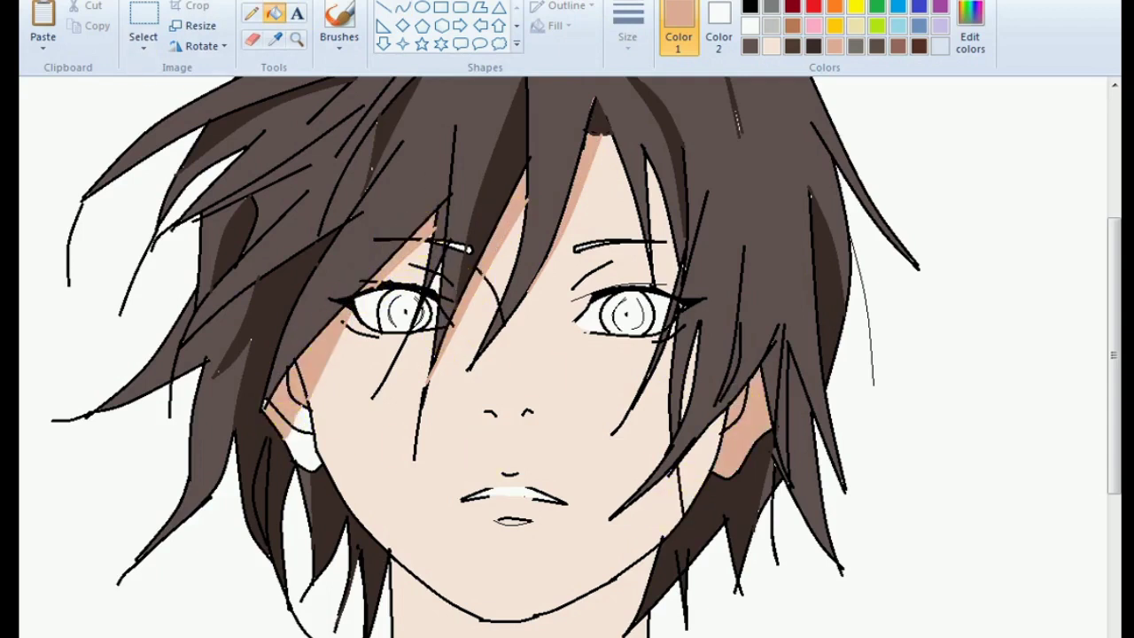
Step: Separate the shadows in both ears with curves and fill the earlobes with the light skin colour
left_click(402, 7)
left_click(270, 20)
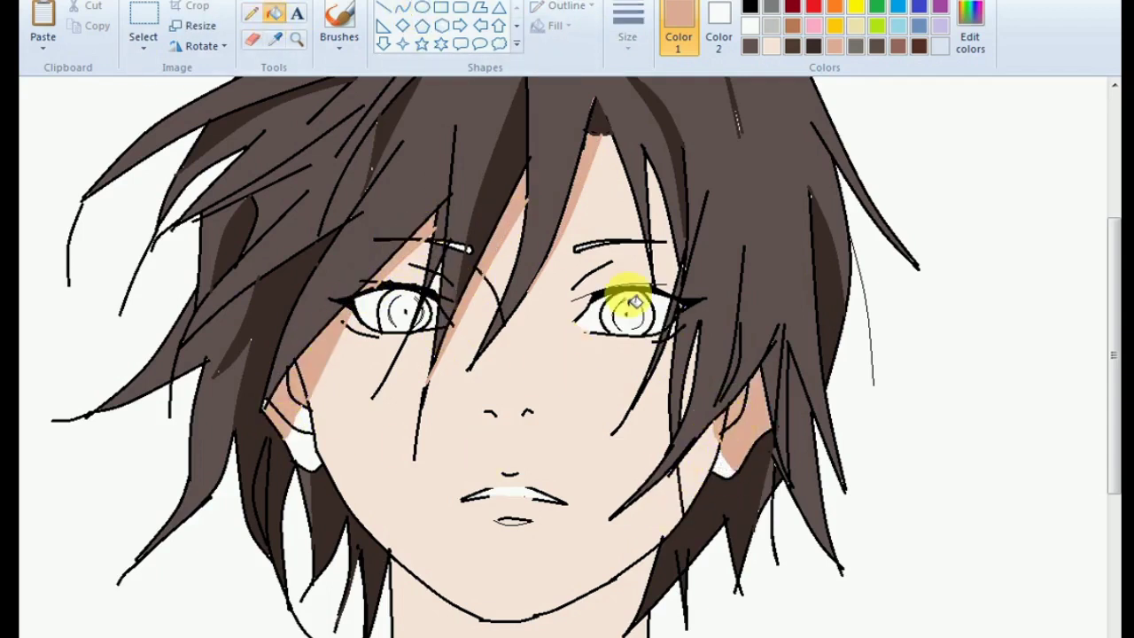
left_click(275, 39)
left_click(417, 375)
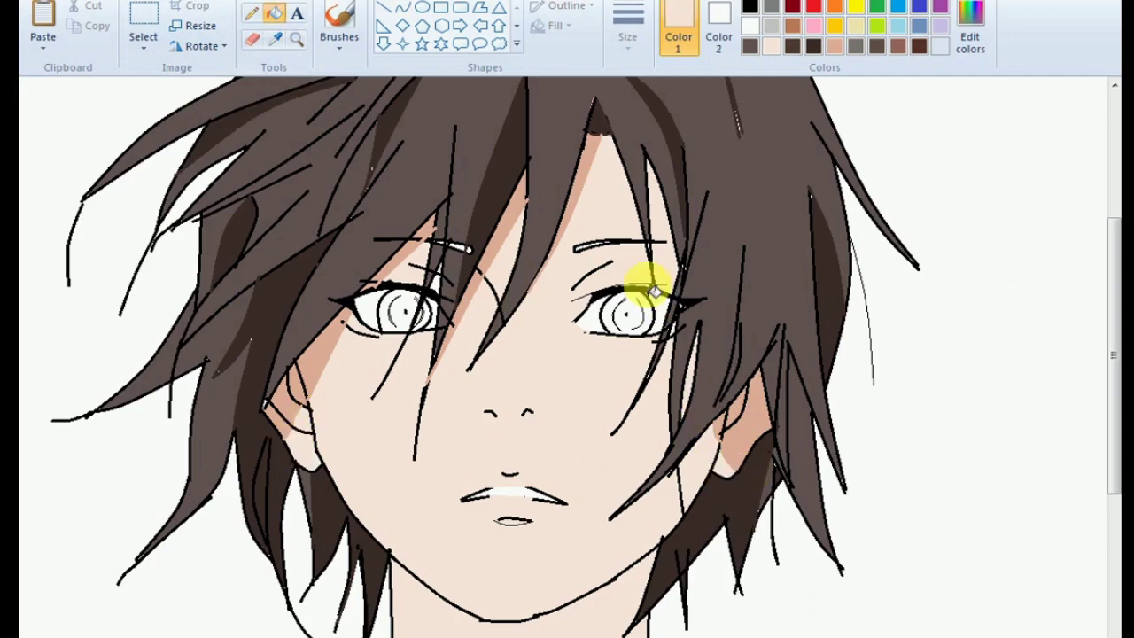
Step: Outline shadow shapes at the base of the neck and on both sides of the chest and fill them with the darker skin tone
scroll(532, 354, "down", 4)
left_click(402, 7)
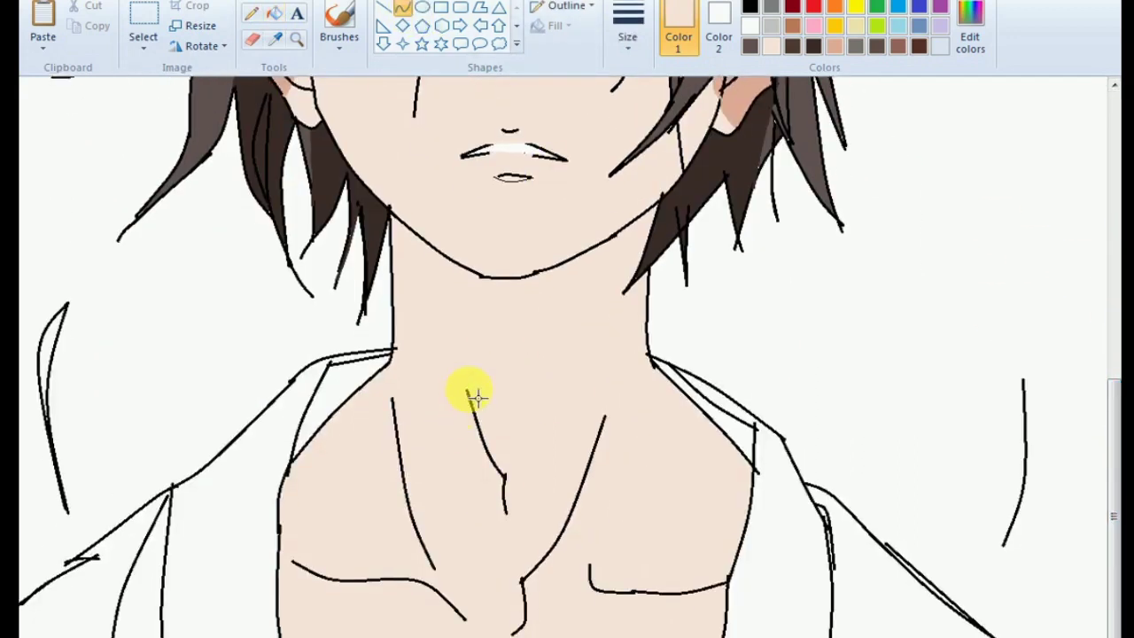
left_click(274, 14)
left_click(479, 465)
left_click(647, 576)
left_click(372, 631)
Step: Fill the jacket's lapels and sleeves with dark grey
left_click(771, 8)
left_click(222, 532)
left_click(785, 600)
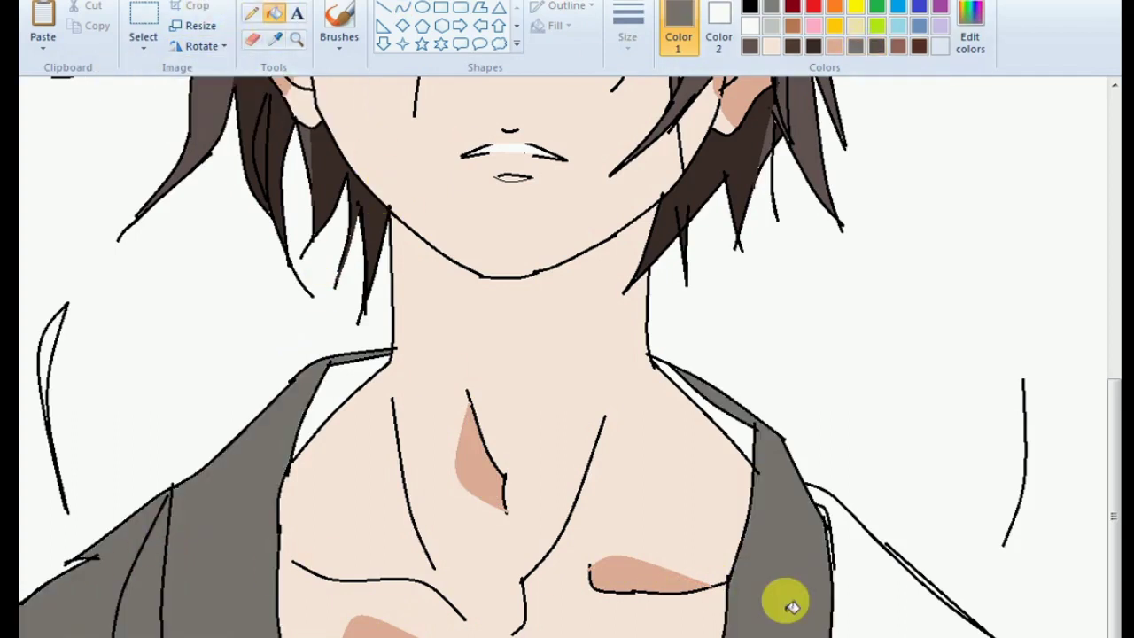
left_click(887, 576)
Step: Sample the dark hair colour and fill the inner collar strips and the remaining inner parts of the jacket with it
left_click(273, 38)
left_click(739, 145)
left_click(700, 408)
left_click(346, 408)
left_click(133, 588)
left_click(800, 527)
Step: Fill the irises of both eyes with reddish brown
scroll(489, 246, "up", 3)
left_click(274, 38)
left_click(848, 203)
scroll(663, 321, "up", 3)
left_click(626, 372)
left_click(404, 371)
Step: Draw black curves inside both irises and shade the upper part of each iris with a darker brown
left_click(403, 8)
left_click(632, 376)
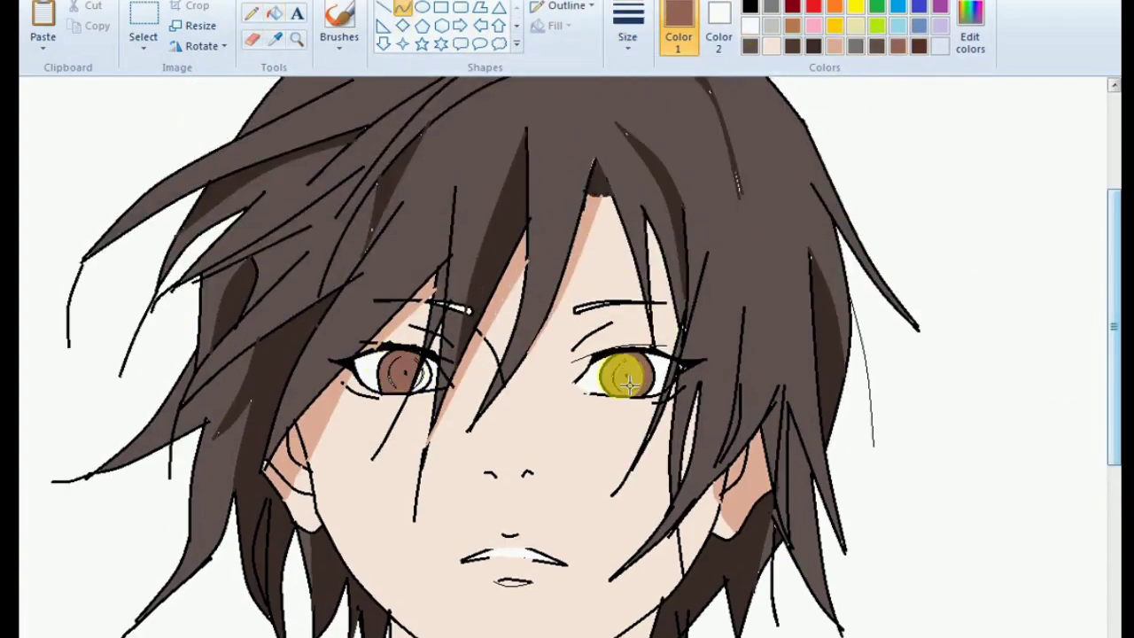
left_click(406, 366)
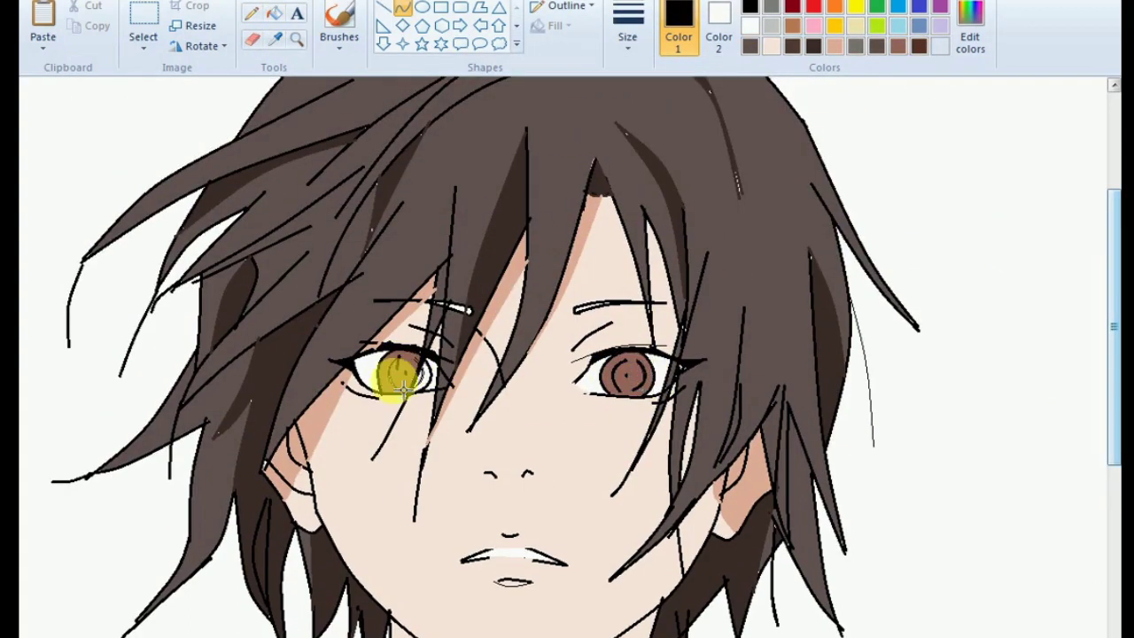
left_click(920, 46)
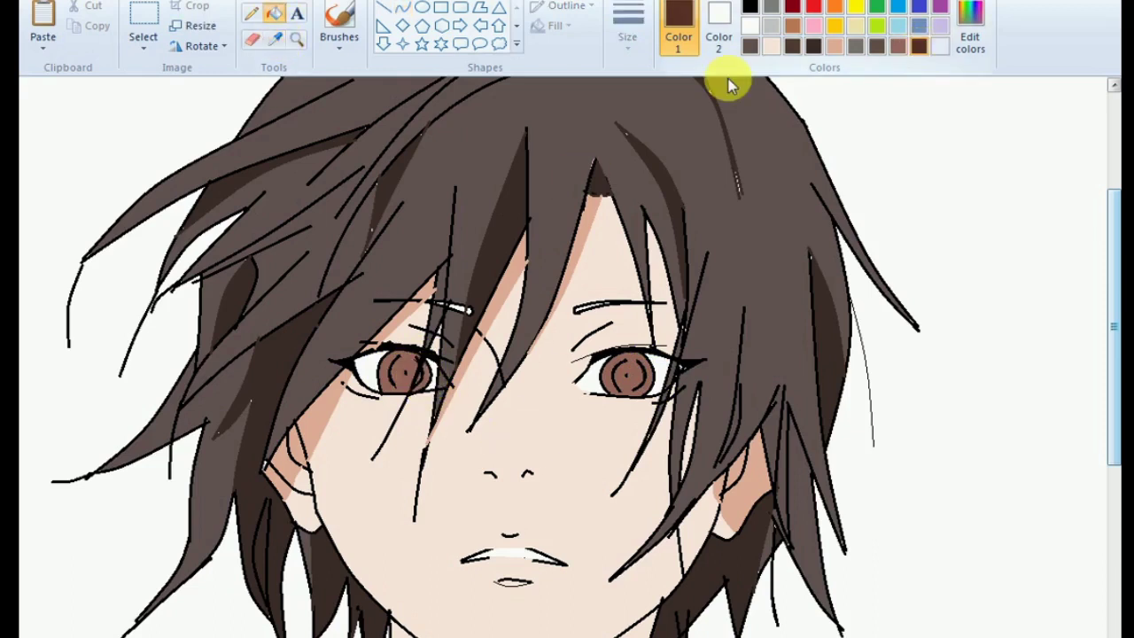
left_click_drag(601, 363, 651, 366)
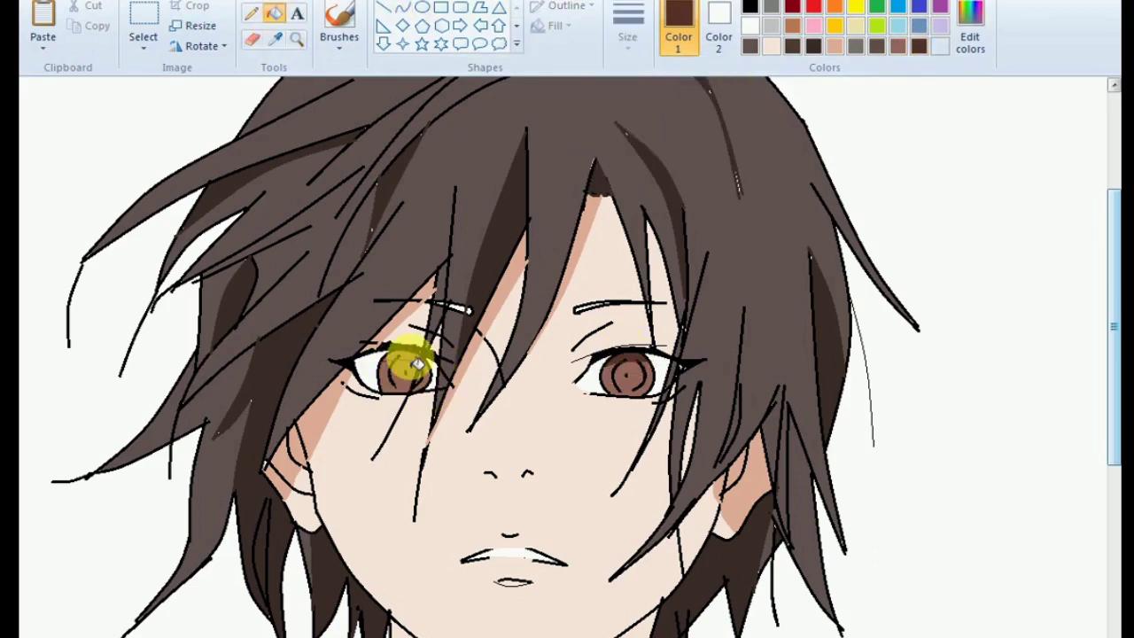
Step: Mix a brighter reddish brown, shade the lower part of both irises with it, and undo the fill outside the right iris
left_click(970, 40)
left_click(577, 324)
left_click(393, 463)
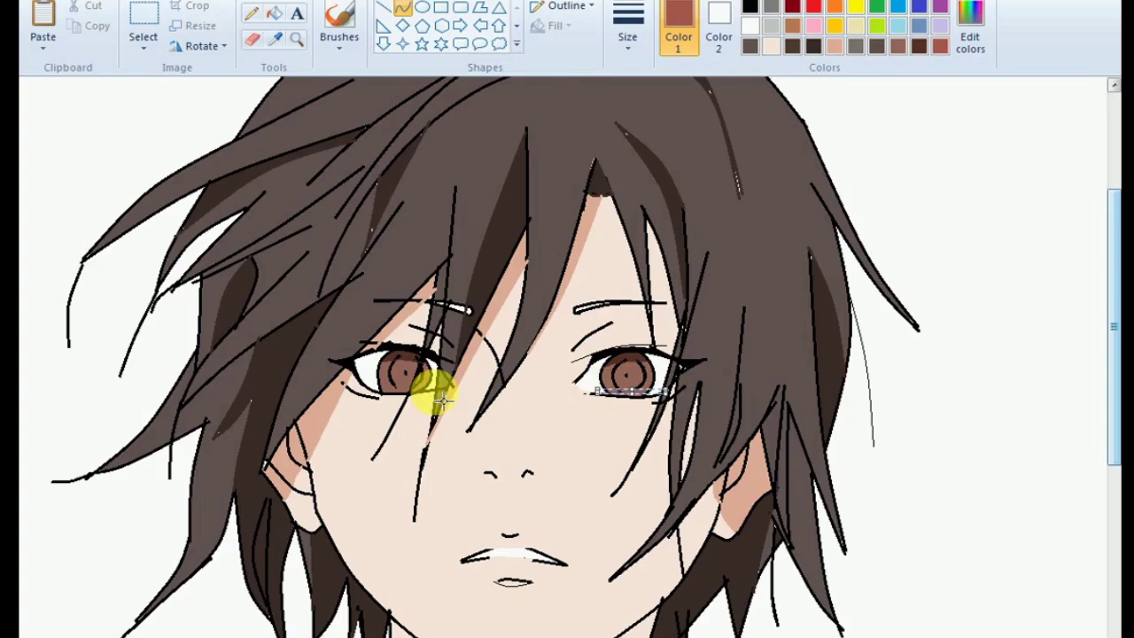
left_click(274, 13)
left_click(656, 390)
key("ctrl+z")
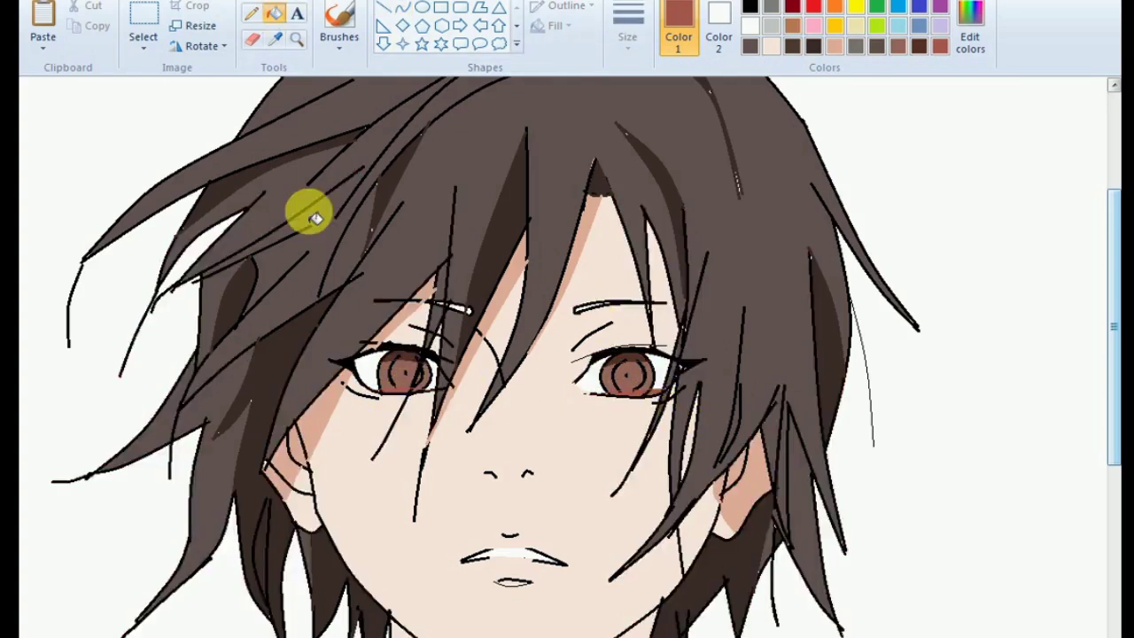
Step: Mix an off-white custom colour for the whites of the eyes and fill both eyebrows with dark brown
left_click(970, 40)
left_click(691, 266)
left_click(392, 464)
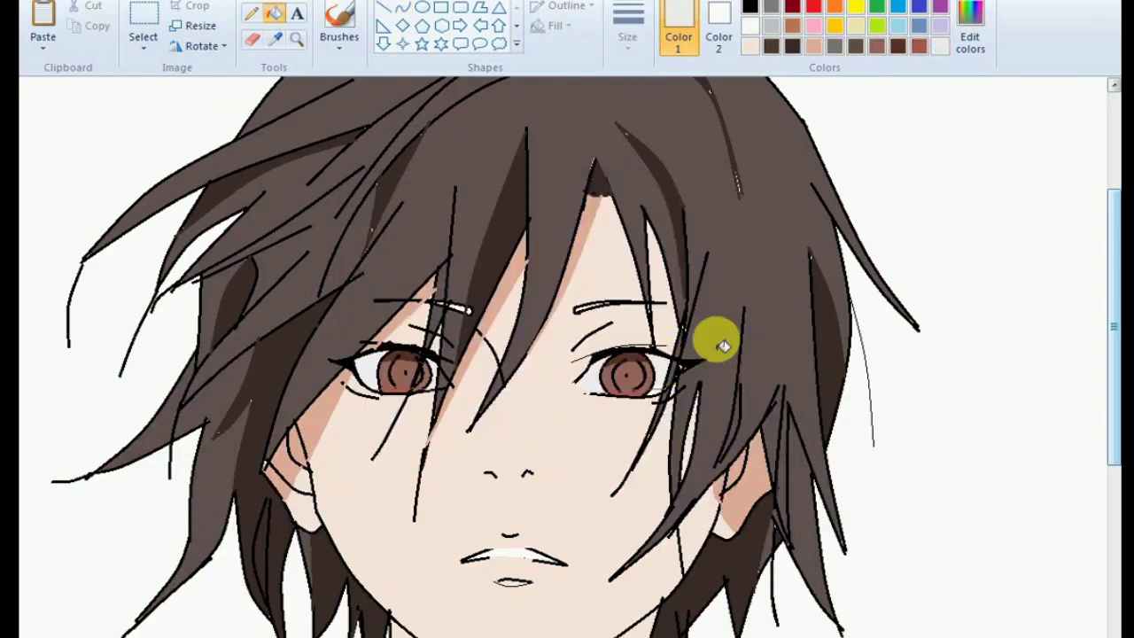
left_click(384, 7)
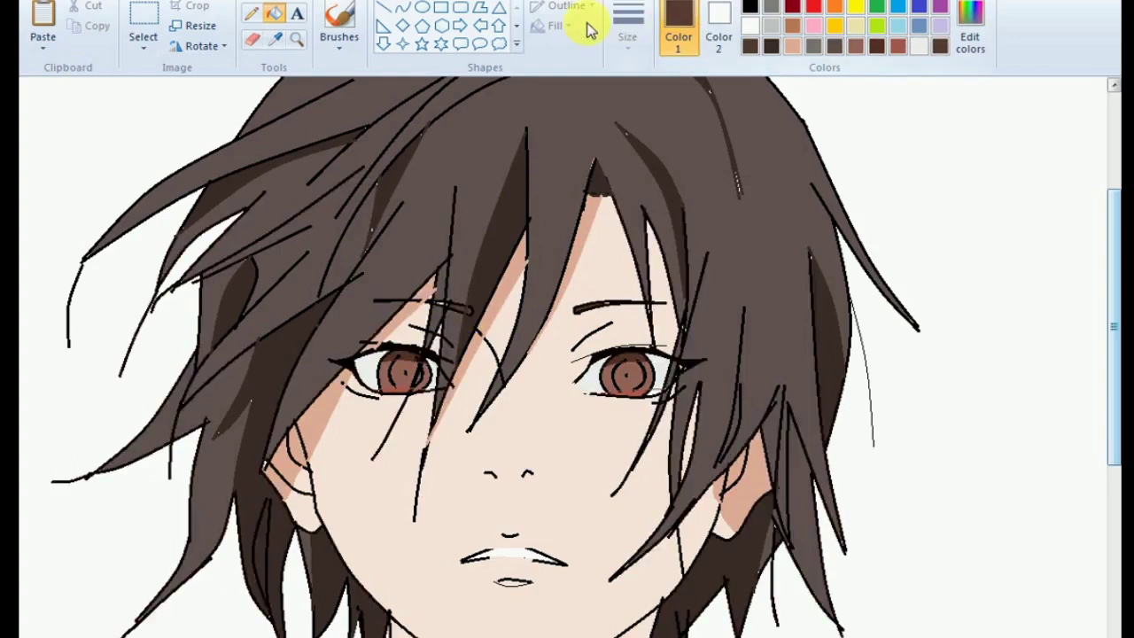
Step: Touch up the unfilled white specks in the hair with a thin dark brown pencil and show the whole drawing
left_click(628, 26)
left_click(656, 98)
left_click(251, 12)
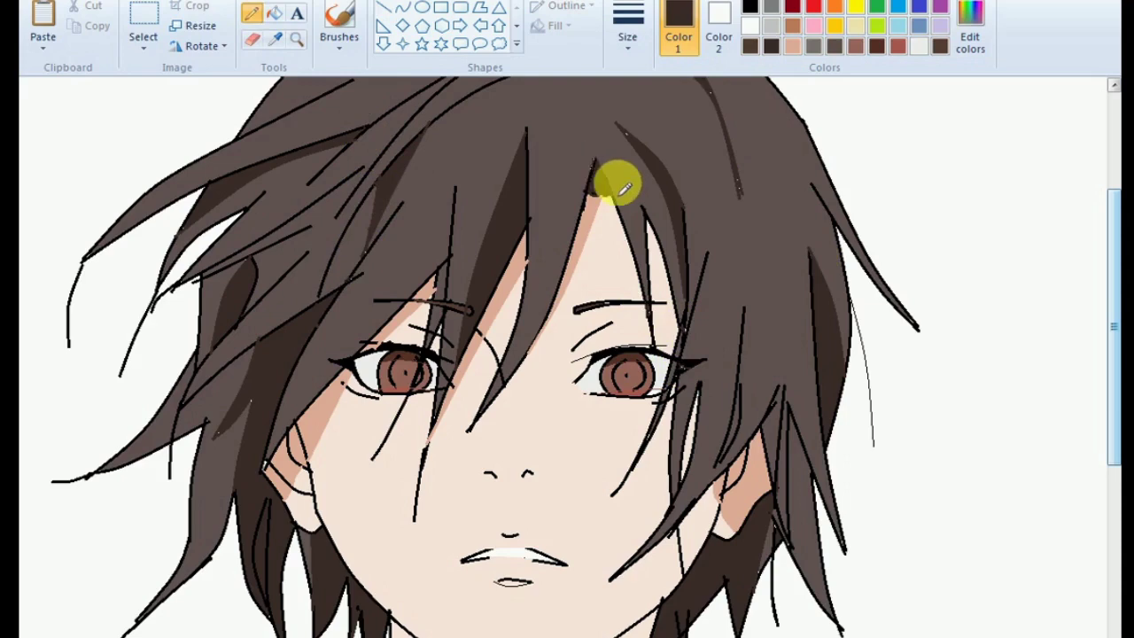
left_click(296, 39)
right_click(451, 312)
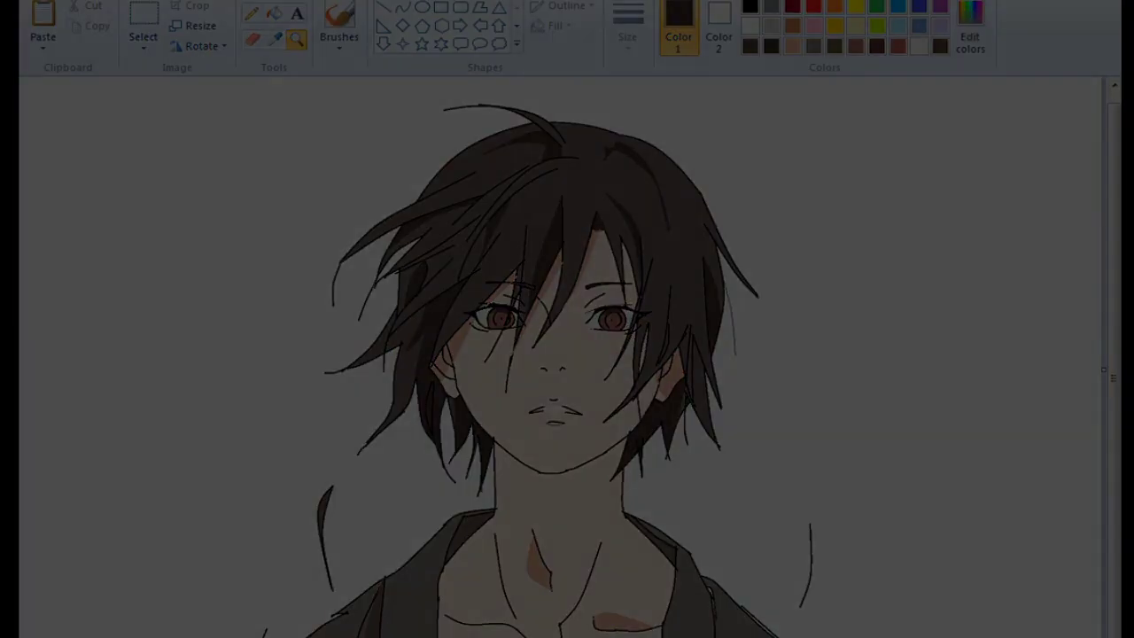